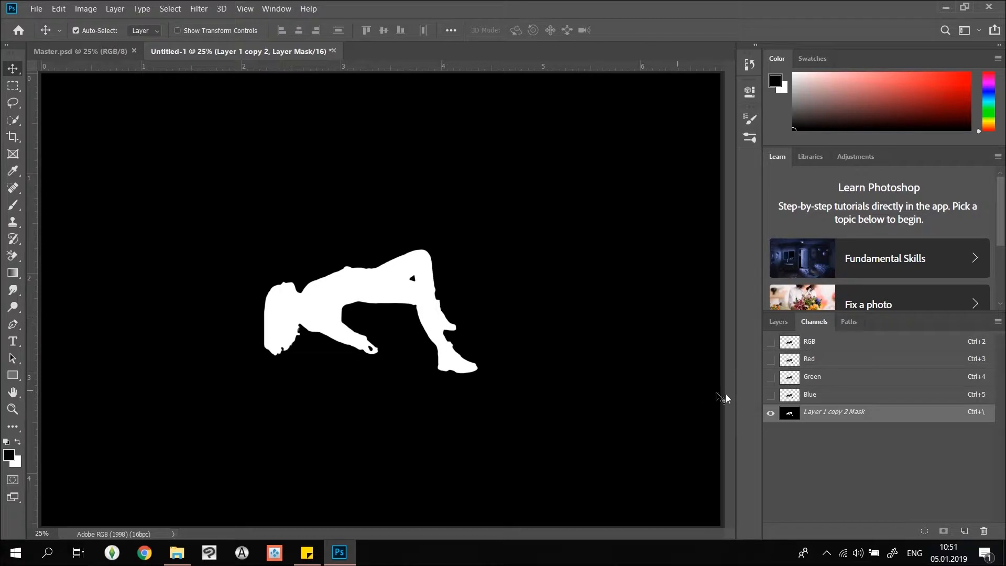
Show the RGB channels, hide the Layer 1 copy 2 mask channel, and select that layer's image instead of its mask.
{"action": "left_click", "coordinate": [771, 342]}
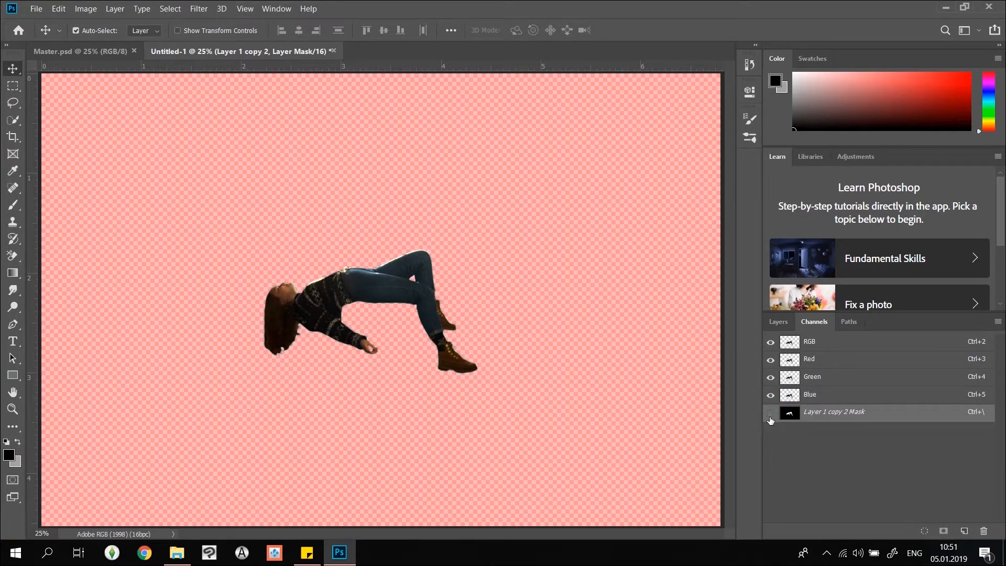
{"action": "left_click", "coordinate": [770, 414]}
{"action": "left_click", "coordinate": [778, 321]}
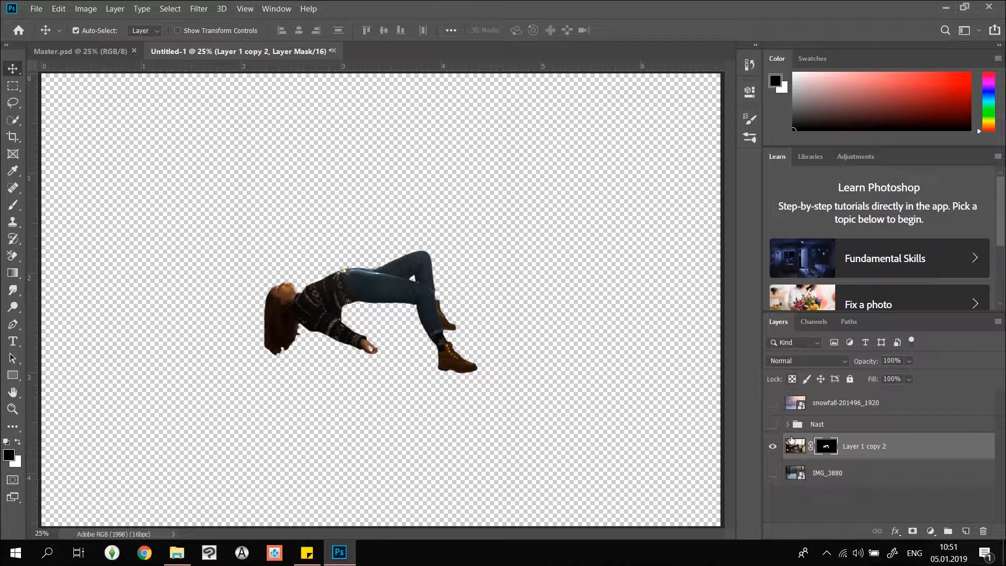
{"action": "left_click", "coordinate": [795, 446]}
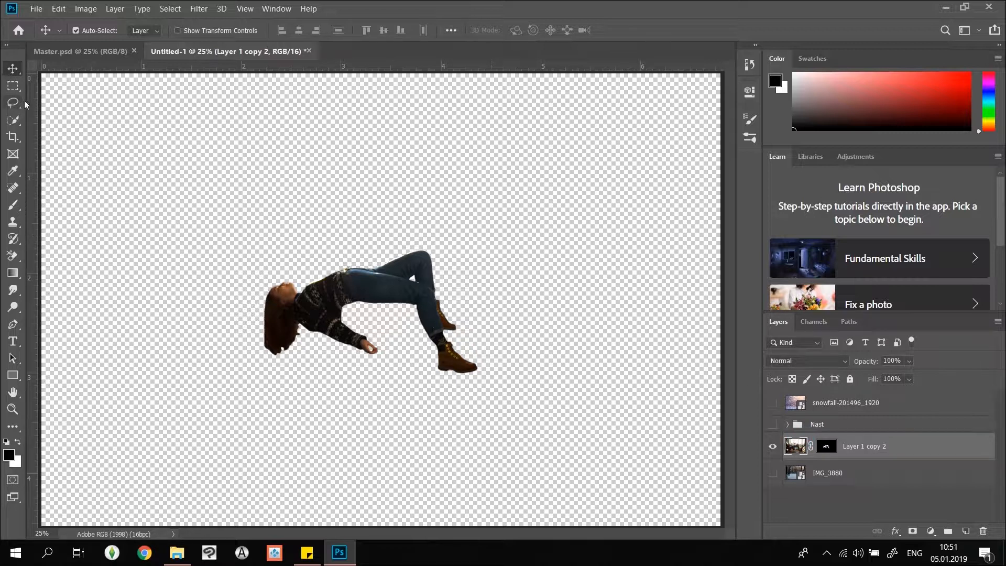
{"action": "left_click_drag", "start_coordinate": [15, 105], "coordinate": [73, 135]}
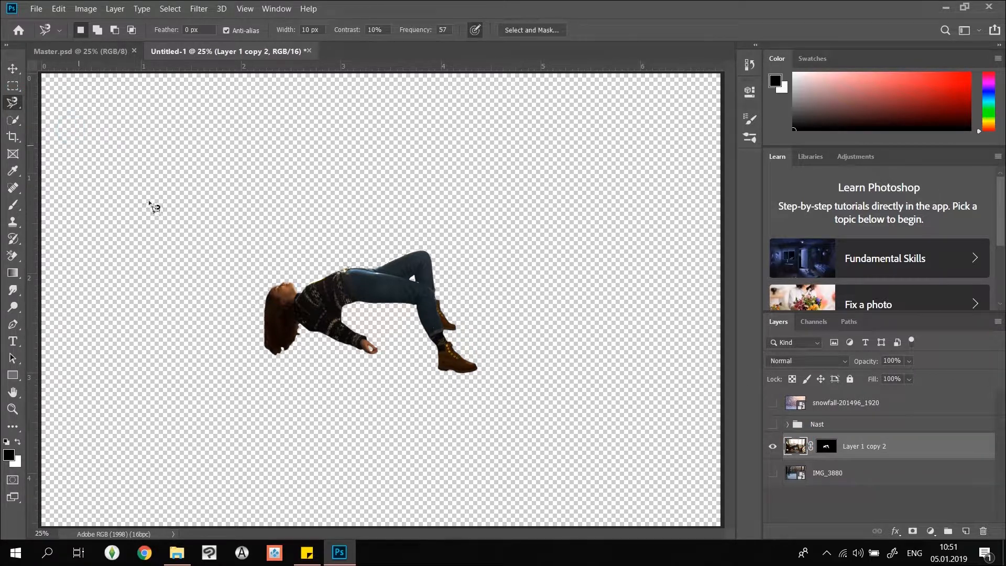
{"action": "left_click", "coordinate": [472, 373]}
{"action": "key", "text": "Escape"}
{"action": "right_click", "coordinate": [12, 102]}
{"action": "left_click", "coordinate": [53, 101]}
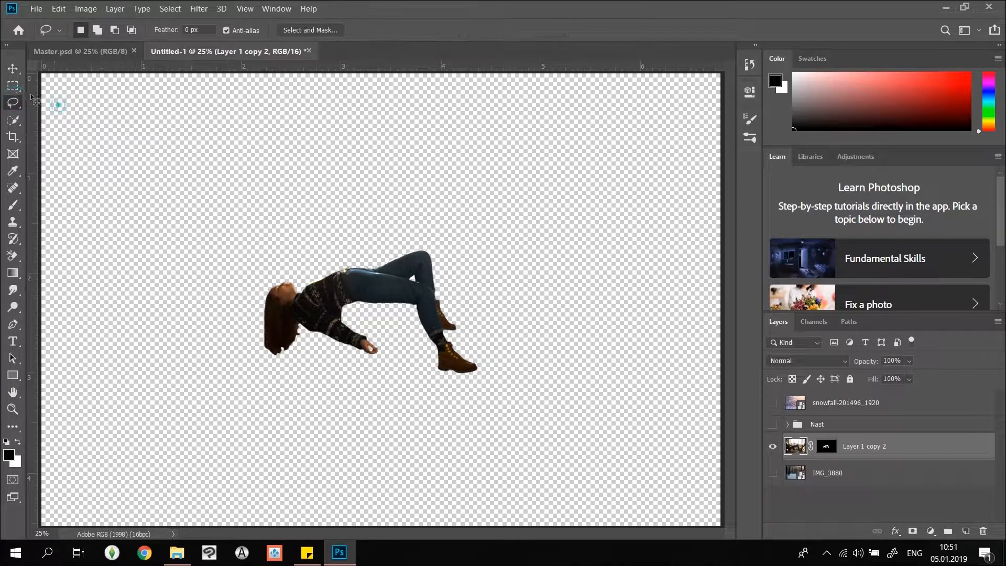
{"action": "left_click", "coordinate": [13, 71]}
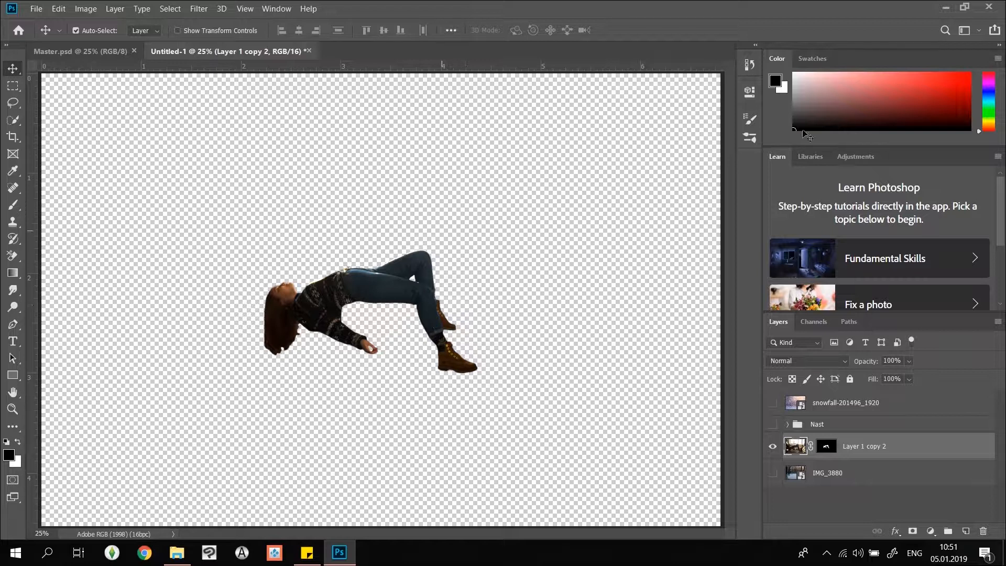
Refine the Layer 1 copy 2 mask in Select and Mask with higher contrast, less feather and less smoothing, output to a new masked layer.
{"action": "left_click", "coordinate": [825, 450]}
{"action": "double_click", "coordinate": [828, 449]}
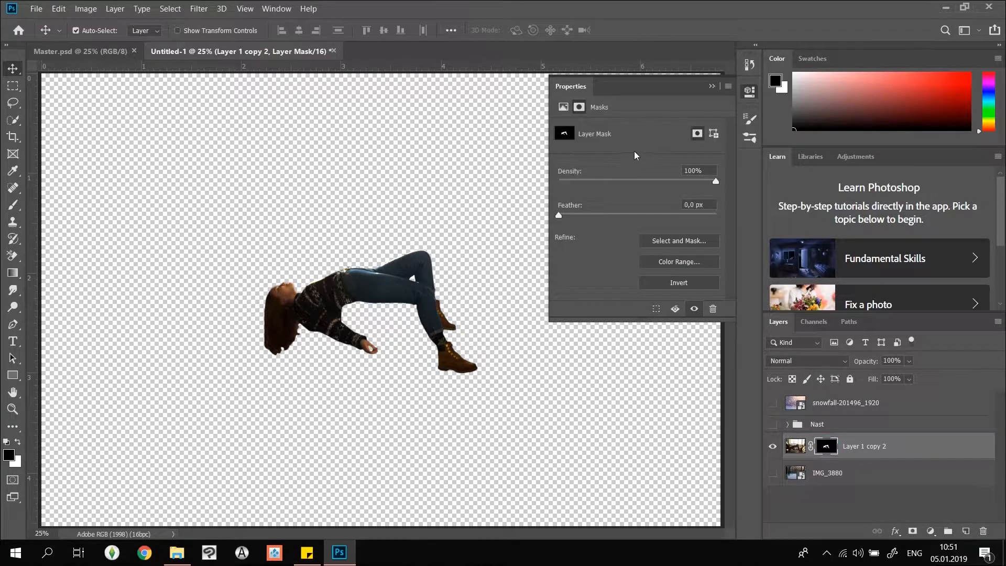
{"action": "left_click", "coordinate": [659, 236]}
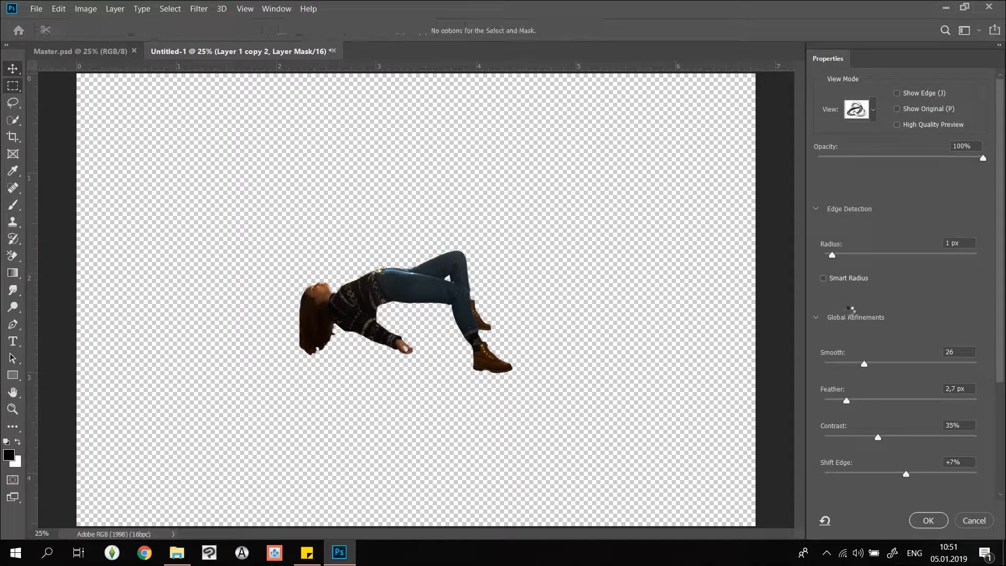
{"action": "scroll", "coordinate": [851, 310], "scroll_direction": "down", "scroll_amount": 4}
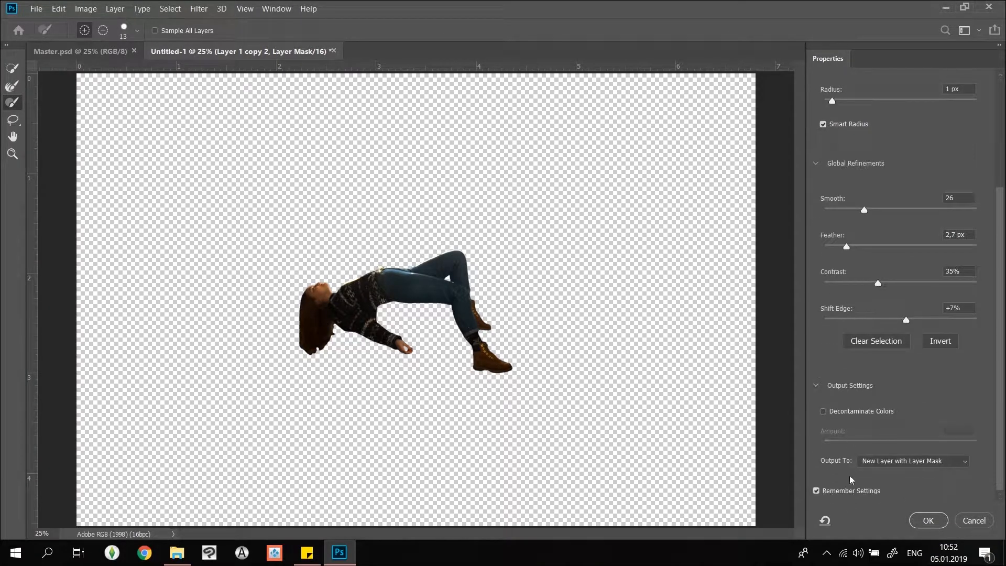
{"action": "scroll", "coordinate": [863, 371], "scroll_direction": "up", "scroll_amount": 1}
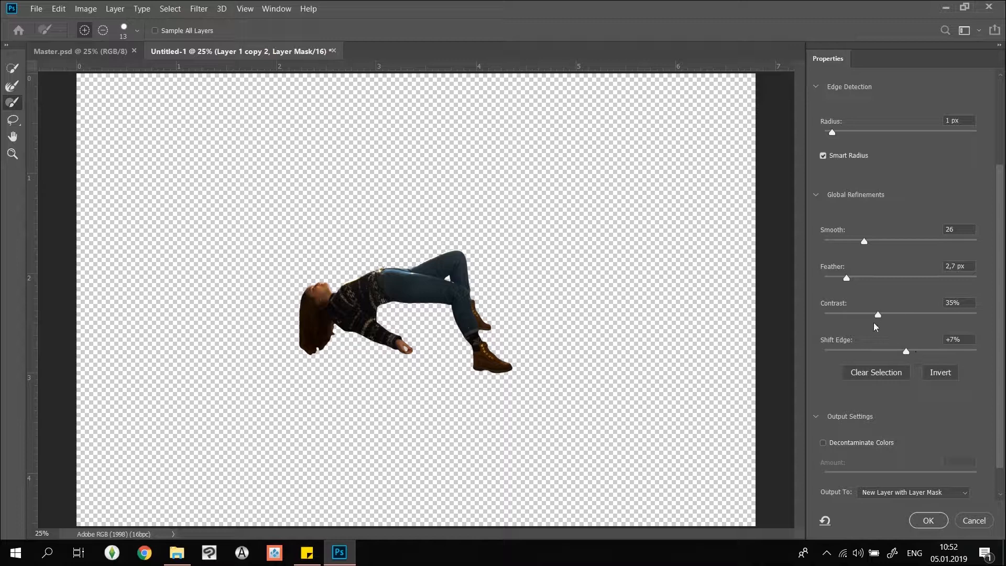
{"action": "left_click_drag", "start_coordinate": [877, 314], "coordinate": [900, 315]}
{"action": "left_click_drag", "start_coordinate": [846, 282], "coordinate": [835, 279]}
{"action": "left_click_drag", "start_coordinate": [864, 242], "coordinate": [839, 242]}
{"action": "left_click", "coordinate": [928, 521]}
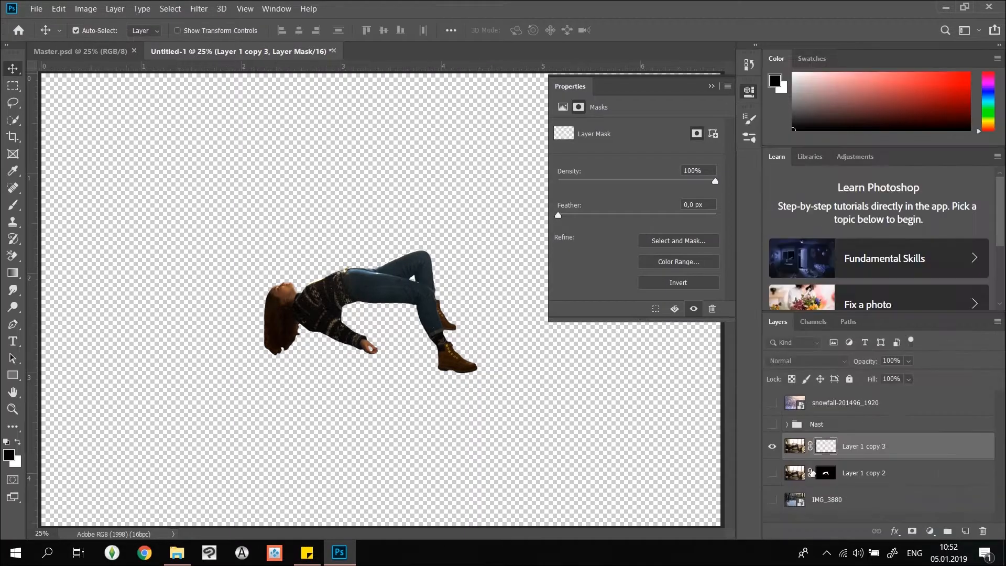
Show Layer 1 copy 2 and toggle Layer 1 copy 3's visibility to compare the two cut-outs.
{"action": "left_click", "coordinate": [777, 473]}
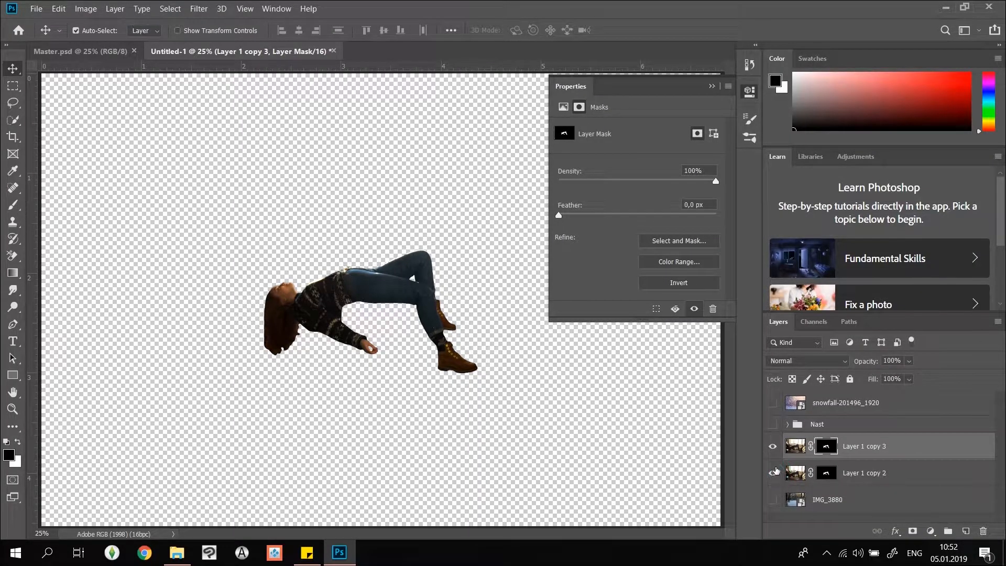
{"action": "left_click", "coordinate": [772, 450]}
{"action": "left_click", "coordinate": [773, 450]}
{"action": "left_click", "coordinate": [772, 448]}
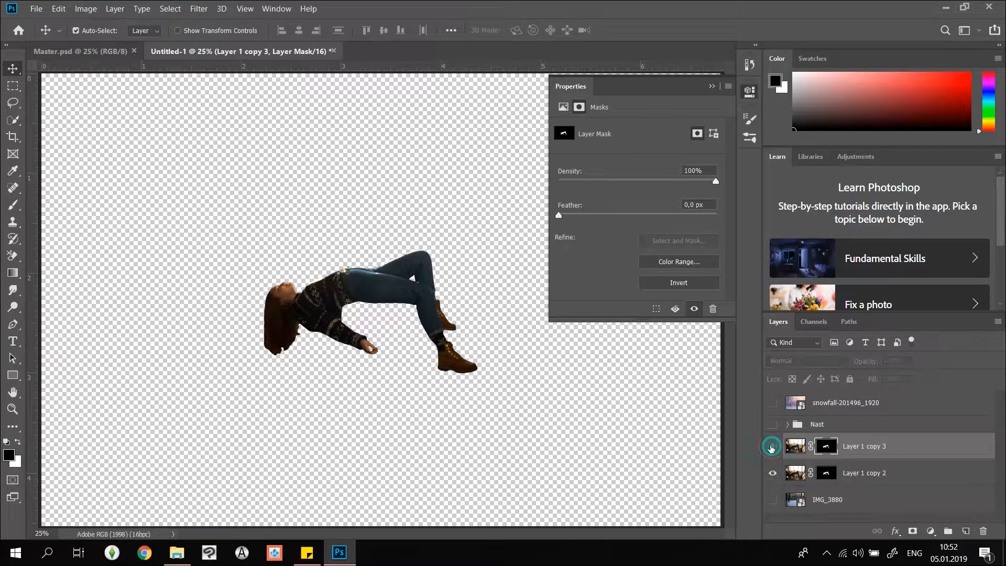
{"action": "left_click", "coordinate": [771, 448]}
{"action": "left_click", "coordinate": [772, 448]}
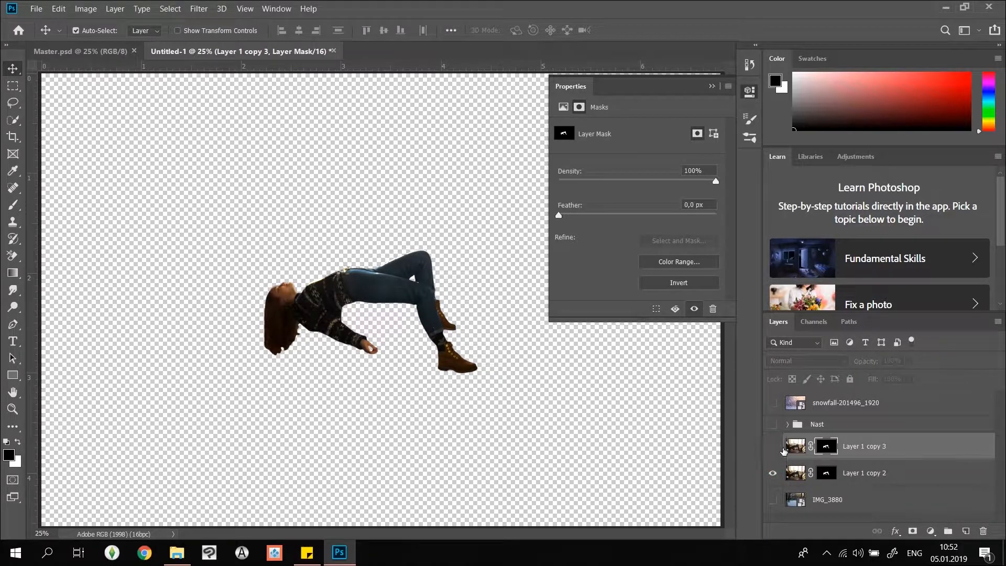
Delete Layer 1 copy 3 and collapse the layer properties.
{"action": "left_click", "coordinate": [793, 448]}
{"action": "key", "text": "Delete"}
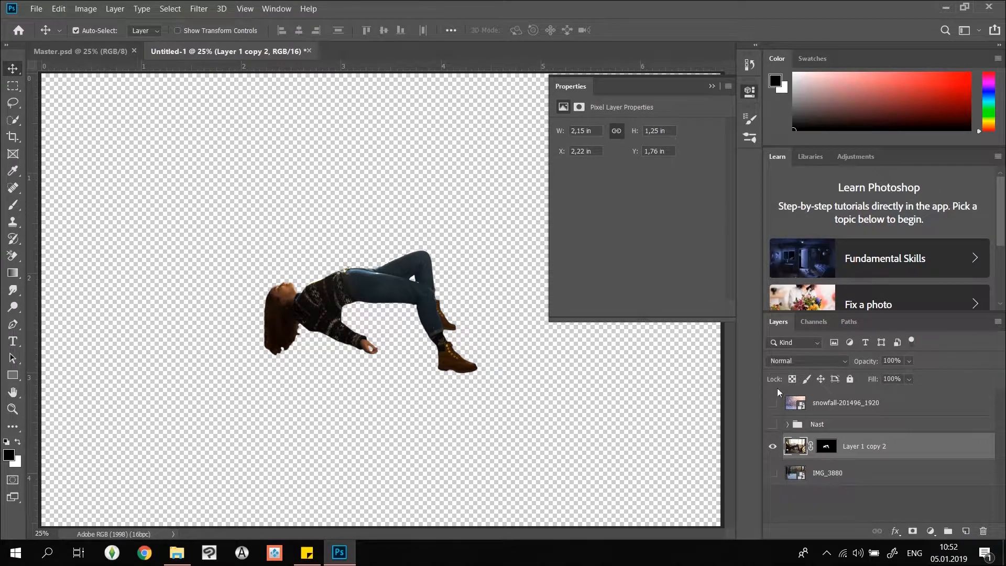
{"action": "left_click", "coordinate": [712, 87]}
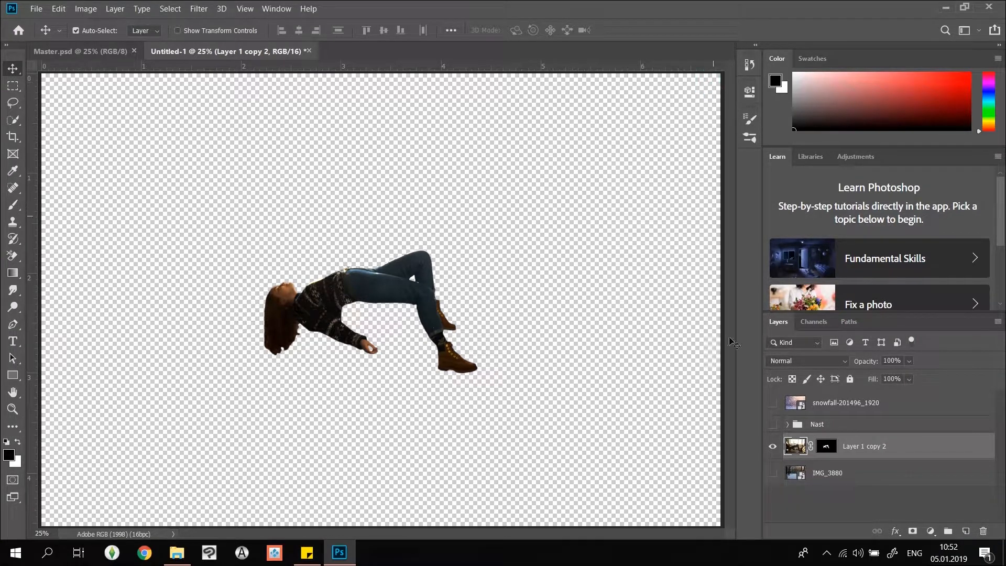
Make the IMG_3880 snowy yard photo visible beneath the cut-out woman on Layer 1 copy 2.
{"action": "left_click", "coordinate": [772, 447]}
{"action": "left_click", "coordinate": [773, 473]}
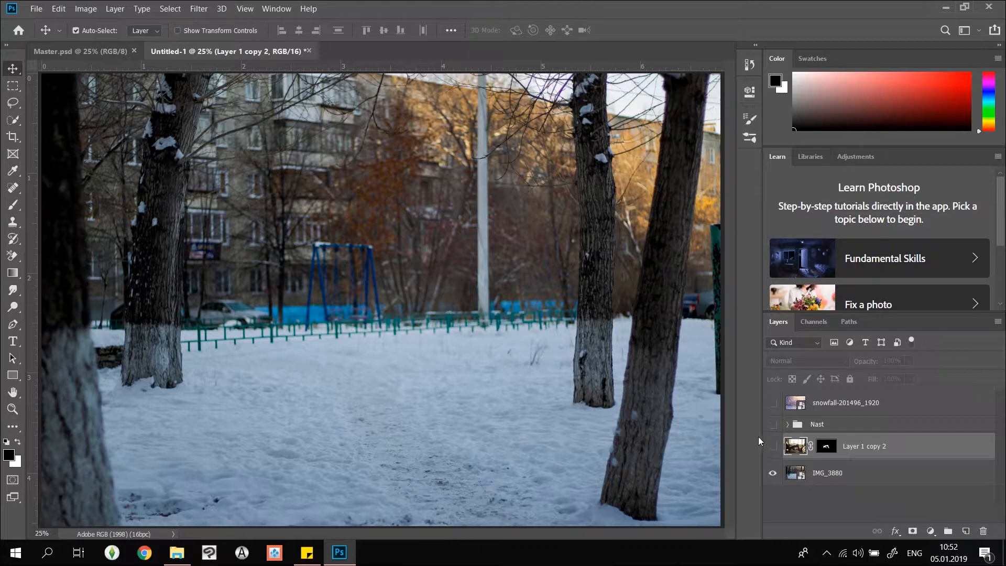
{"action": "left_click", "coordinate": [772, 447]}
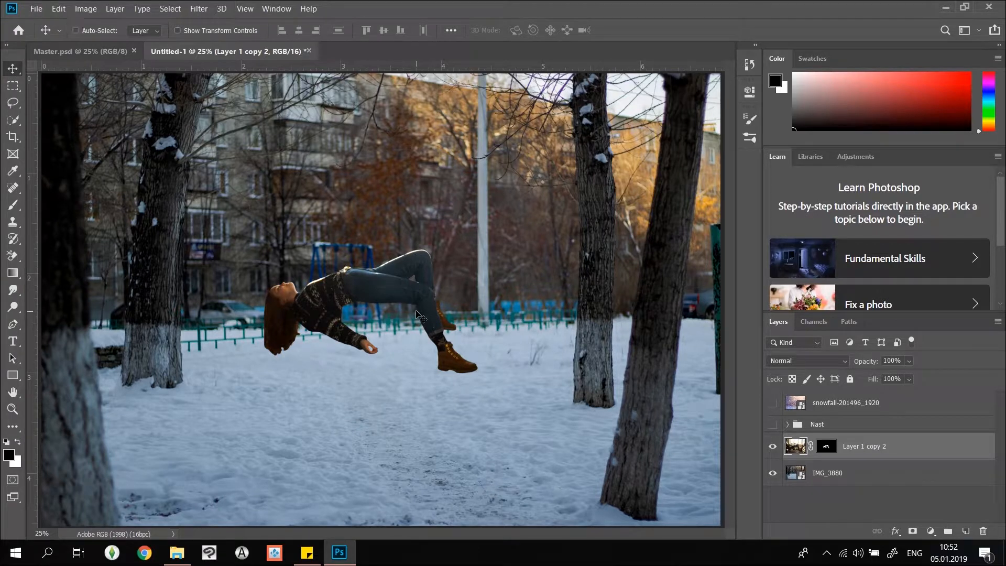
Scale the cut-out woman down to about 2.03 × 1.18 in and move her slightly lower in the scene.
{"action": "key", "text": "ctrl+t"}
{"action": "mouse_move", "coordinate": [550, 168]}
{"action": "left_mouse_down"}
{"action": "mouse_move", "coordinate": [560, 158]}
{"action": "mouse_move", "coordinate": [534, 180]}
{"action": "left_mouse_up"}
{"action": "mouse_move", "coordinate": [383, 302]}
{"action": "left_mouse_down"}
{"action": "mouse_move", "coordinate": [438, 240]}
{"action": "mouse_move", "coordinate": [422, 303]}
{"action": "mouse_move", "coordinate": [399, 300]}
{"action": "mouse_move", "coordinate": [399, 310]}
{"action": "left_mouse_up"}
{"action": "key", "text": "Return"}
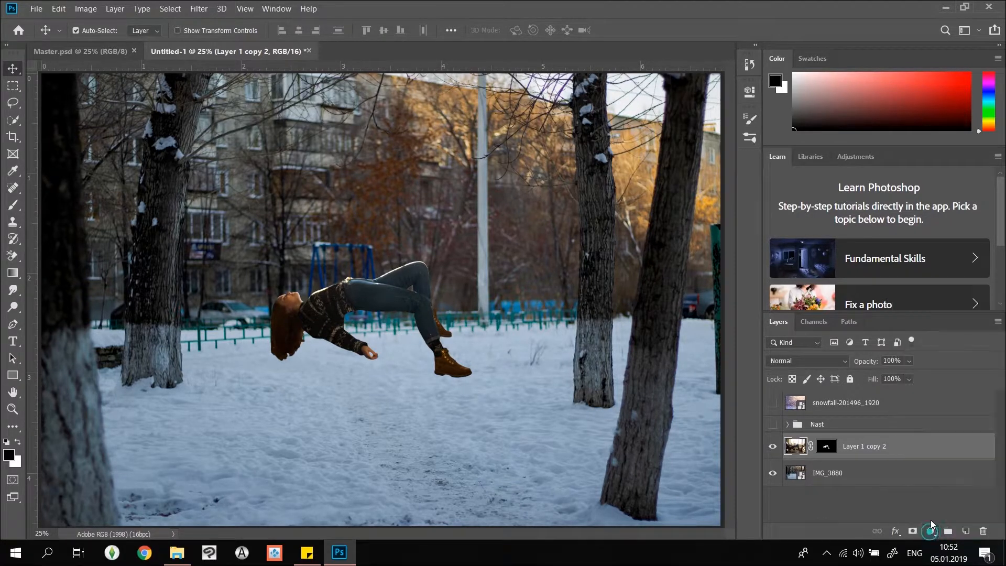
Add a Brightness/Contrast adjustment clipped to Layer 1 copy 2 with brightness 33 and contrast 23.
{"action": "left_click", "coordinate": [930, 531]}
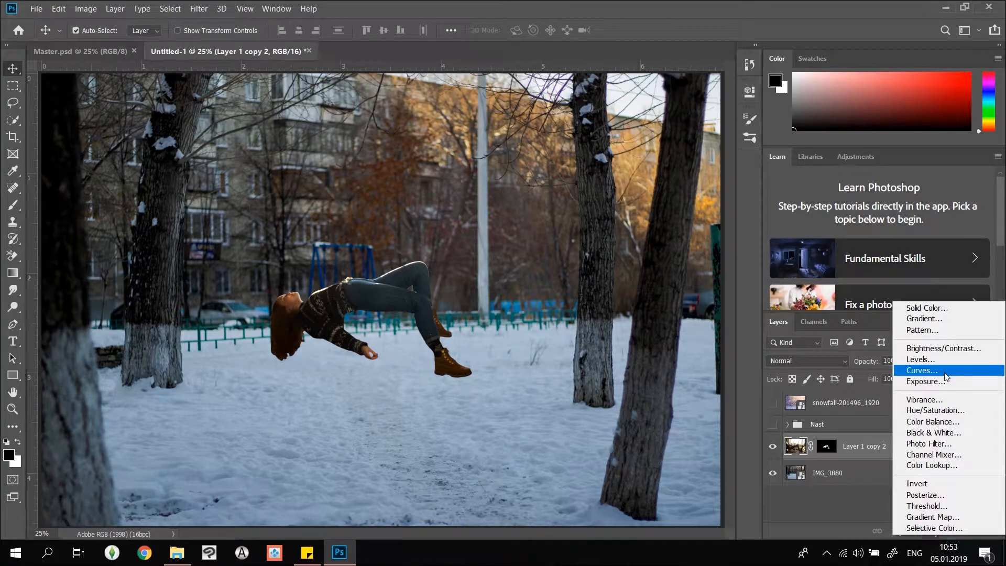
{"action": "left_click", "coordinate": [952, 350]}
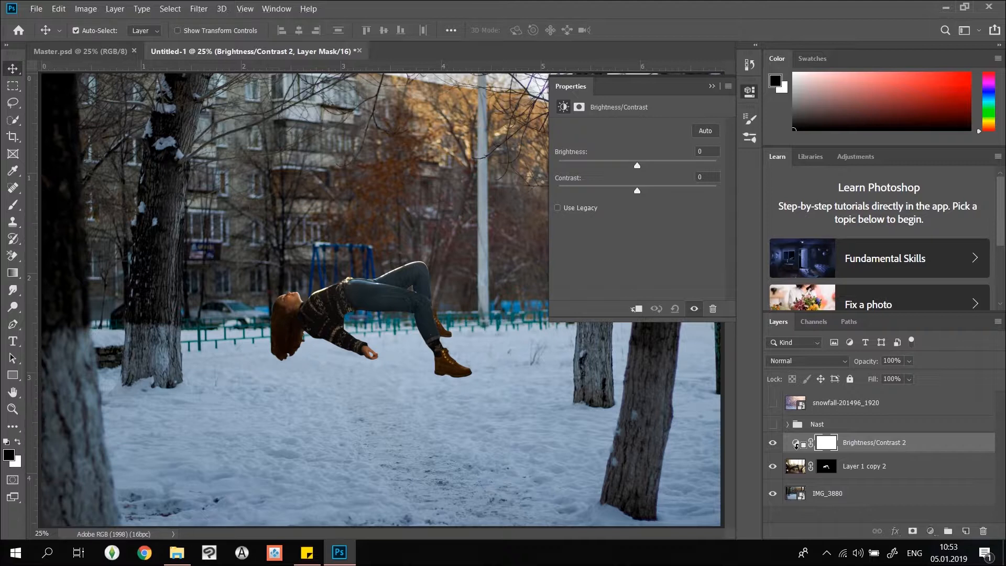
{"action": "left_click", "coordinate": [796, 445], "text": "alt"}
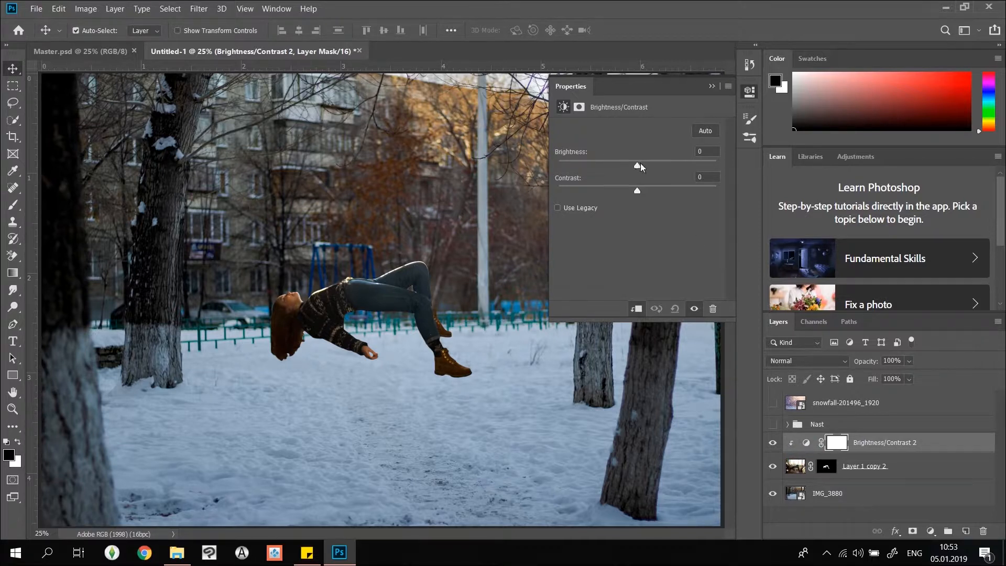
{"action": "mouse_move", "coordinate": [641, 164]}
{"action": "left_mouse_down"}
{"action": "mouse_move", "coordinate": [635, 170]}
{"action": "mouse_move", "coordinate": [648, 170]}
{"action": "left_mouse_up"}
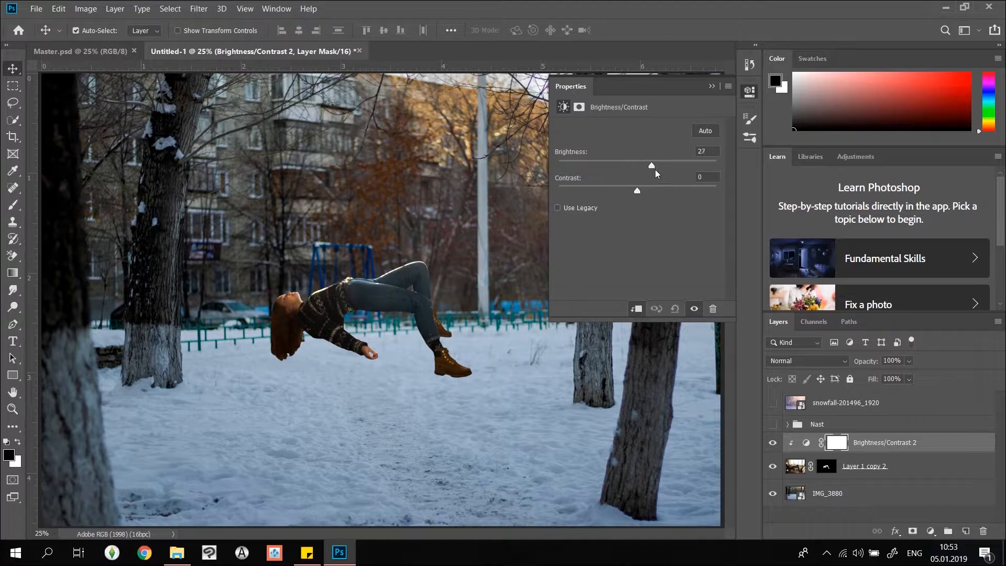
{"action": "left_click_drag", "start_coordinate": [637, 191], "coordinate": [654, 167]}
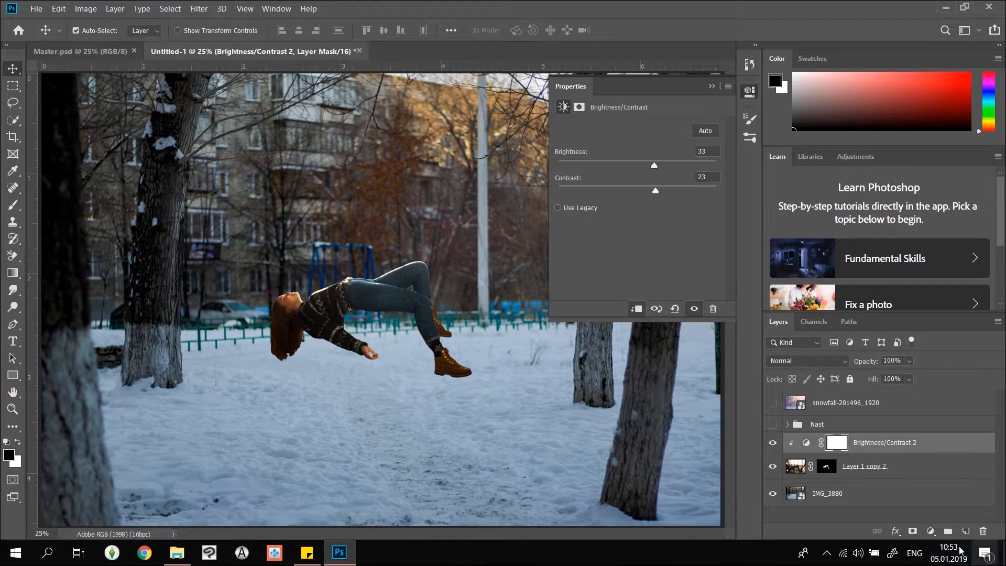
Add a clipped Vibrance adjustment directly above Layer 1 copy 2 with vibrance set to -19.
{"action": "left_click", "coordinate": [931, 531]}
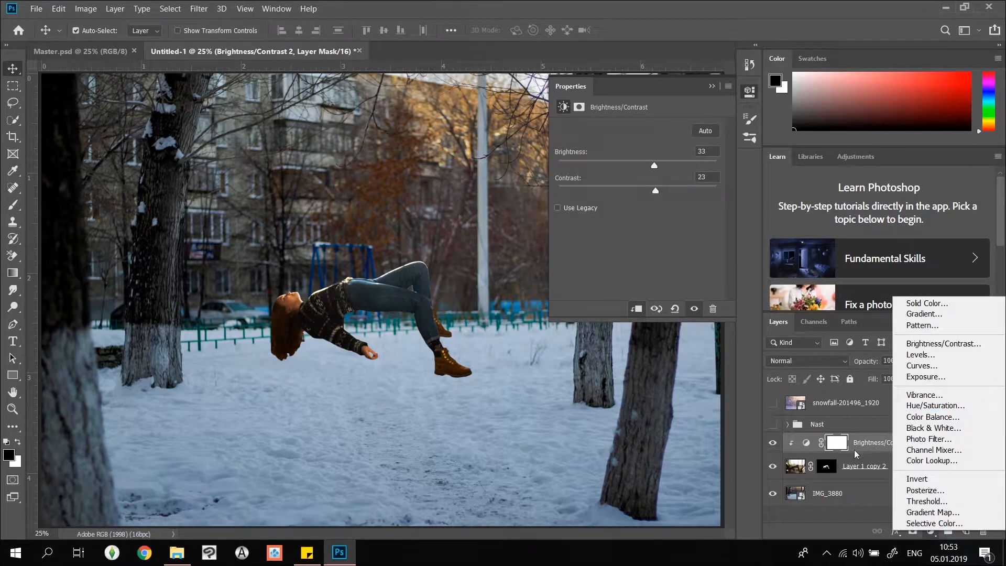
{"action": "left_click", "coordinate": [795, 467]}
{"action": "left_click", "coordinate": [795, 467]}
{"action": "left_click", "coordinate": [931, 531]}
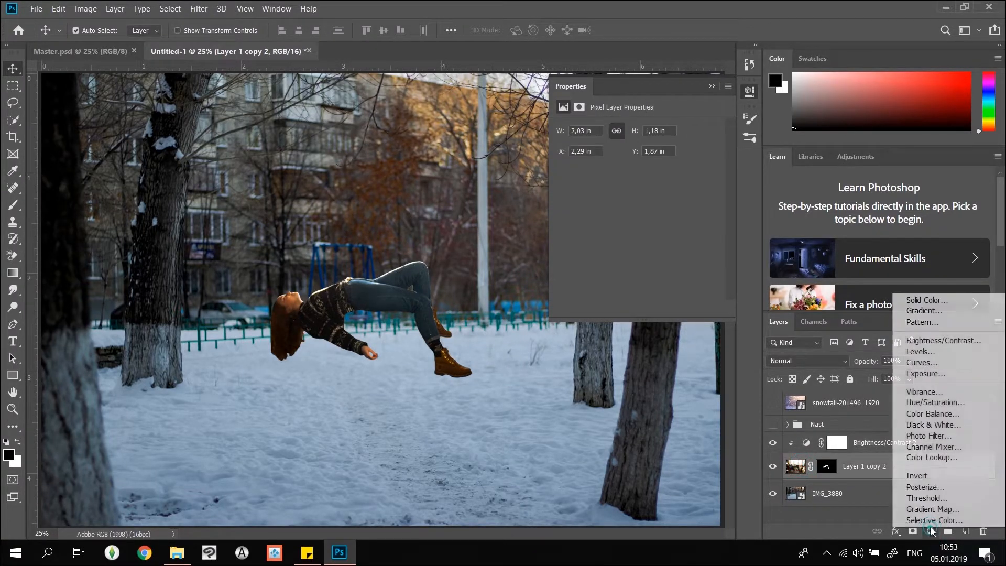
{"action": "left_click", "coordinate": [925, 392]}
{"action": "left_click_drag", "start_coordinate": [629, 145], "coordinate": [624, 148]}
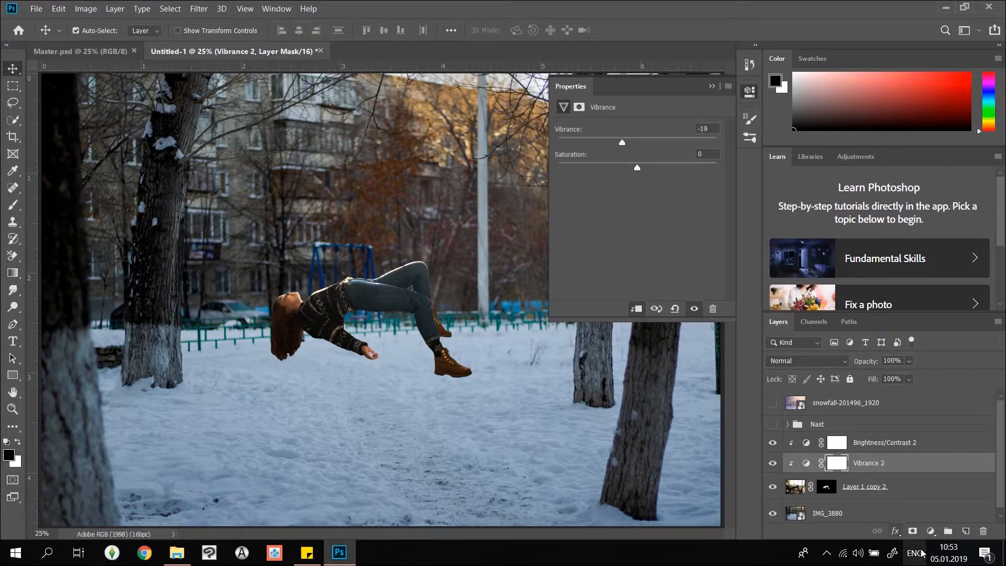
Add an Exposure adjustment clipped to the woman's layer with an offset of -0.0022.
{"action": "left_click", "coordinate": [931, 531]}
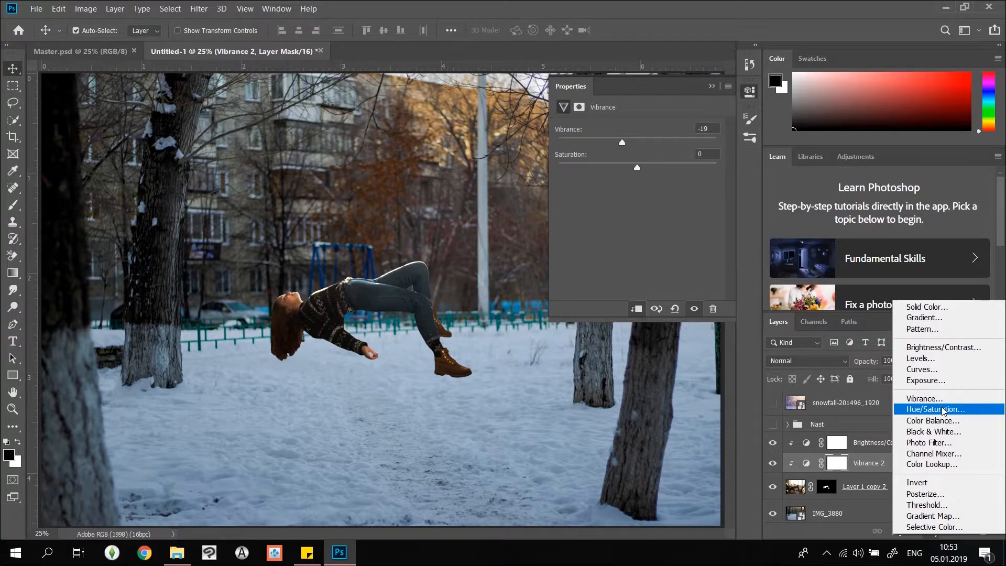
{"action": "left_click", "coordinate": [938, 380]}
{"action": "left_click_drag", "start_coordinate": [637, 187], "coordinate": [637, 187]}
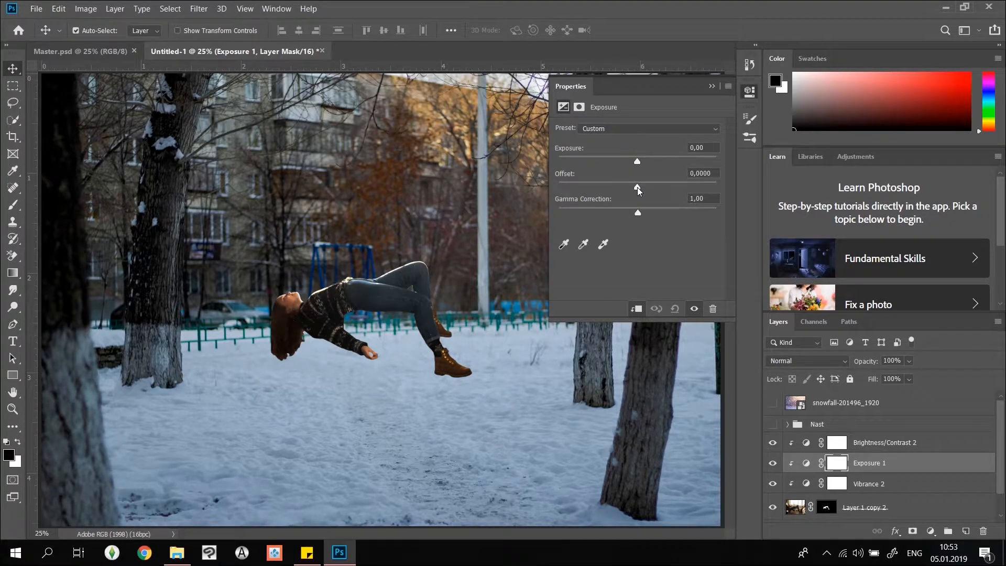
Add a Hue/Saturation adjustment clipped to the woman's layer, shift its hue slightly negative, and collapse the adjustment settings.
{"action": "left_click", "coordinate": [930, 532]}
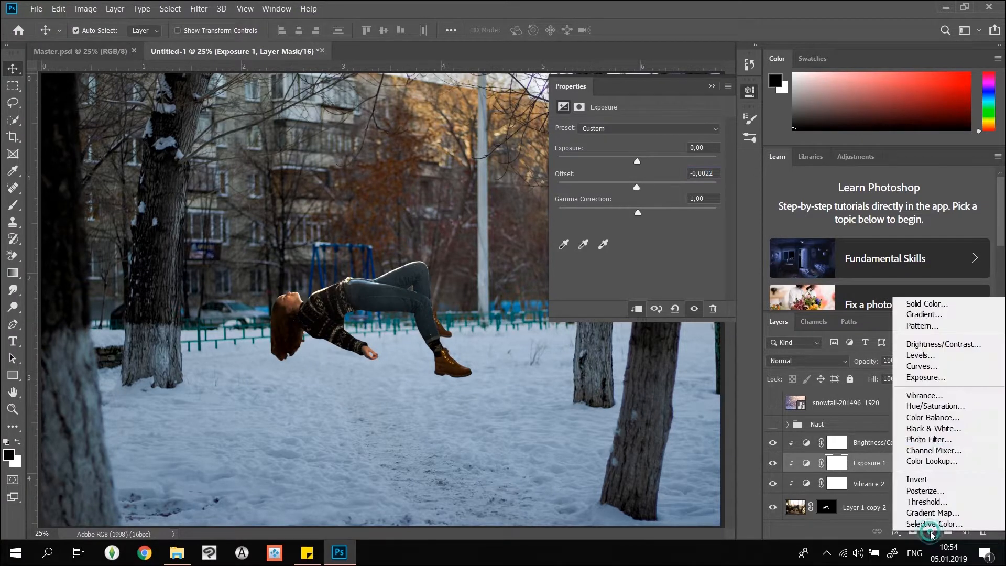
{"action": "left_click", "coordinate": [911, 410]}
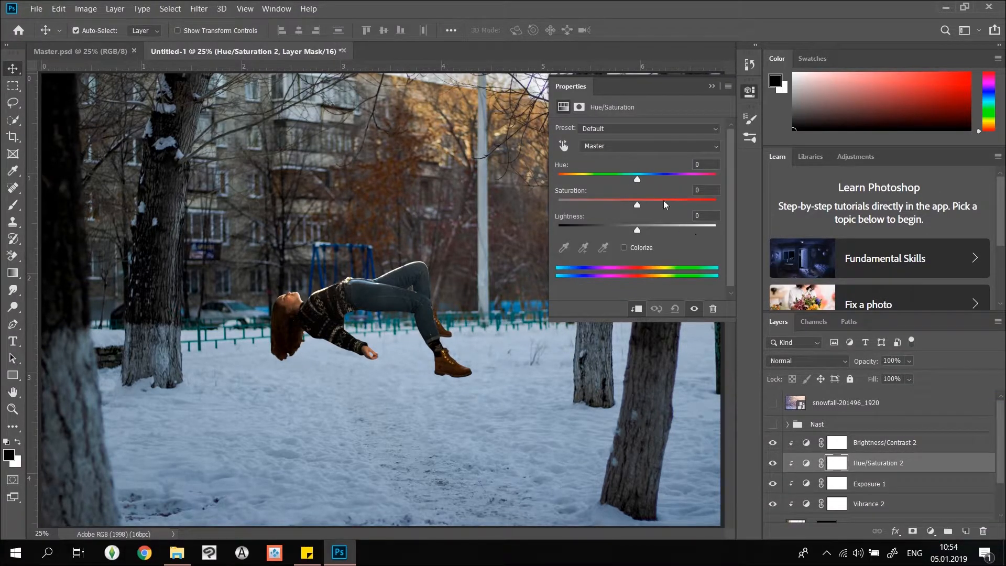
{"action": "left_click_drag", "start_coordinate": [634, 178], "coordinate": [633, 182]}
{"action": "left_click", "coordinate": [712, 87]}
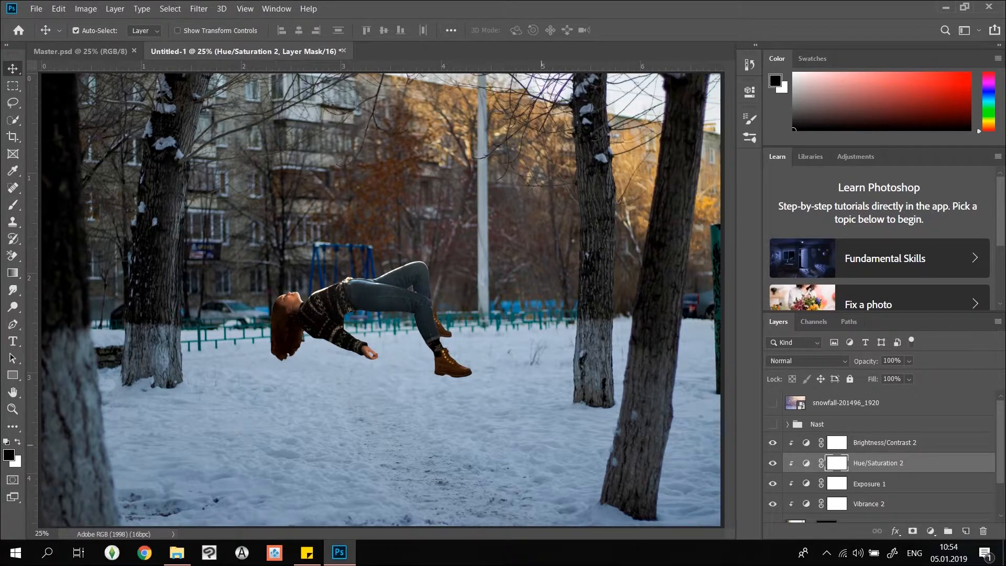
Duplicate the IMG_3880 background layer.
{"action": "scroll", "coordinate": [792, 443], "scroll_direction": "down", "scroll_amount": 2}
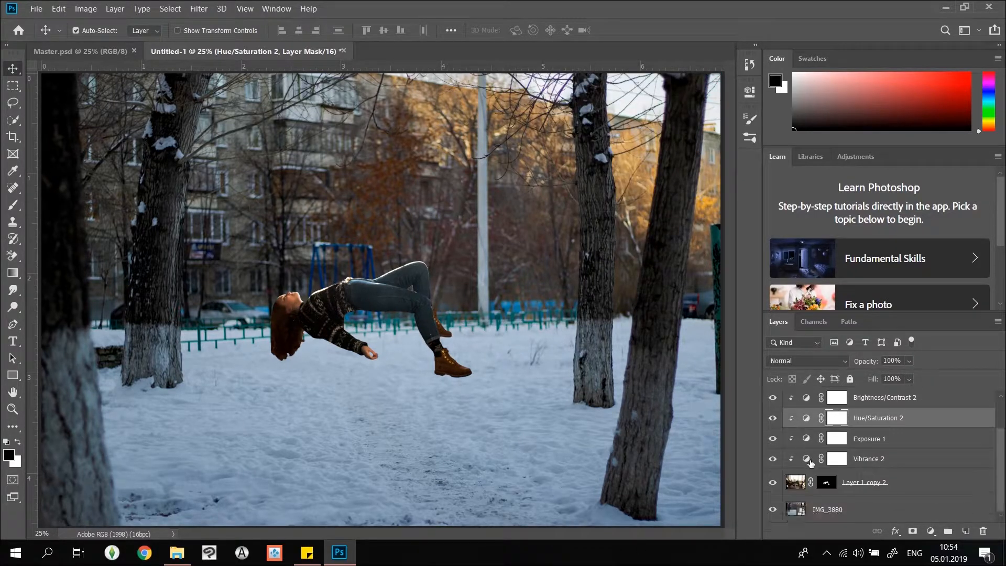
{"action": "left_click", "coordinate": [791, 510]}
{"action": "key", "text": "ctrl"}
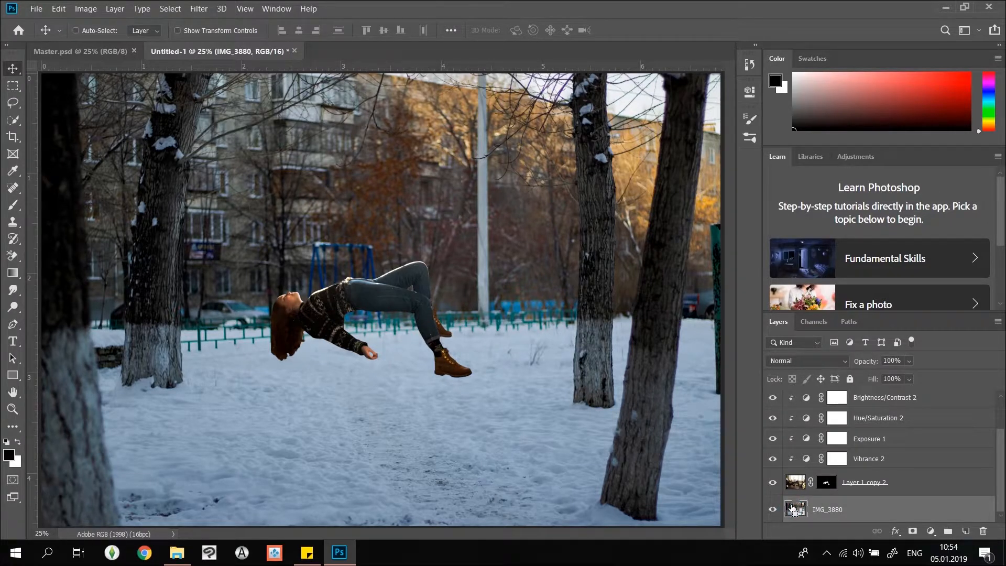
{"action": "key", "text": "ctrl+j"}
{"action": "scroll", "coordinate": [792, 507], "scroll_direction": "down", "scroll_amount": 2}
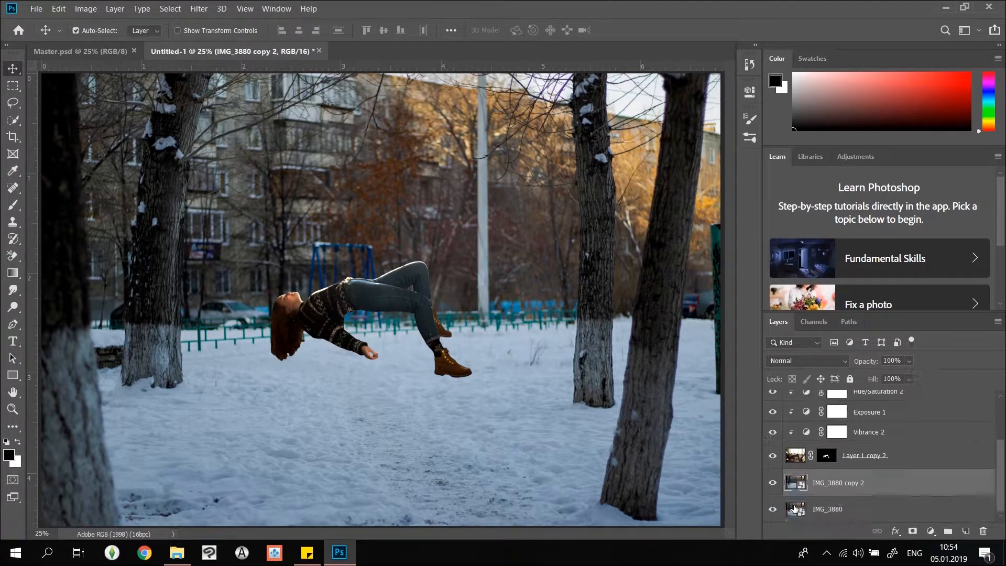
Move the IMG_3880 copy 2 layer directly above the Brightness/Contrast 2 adjustment.
{"action": "left_click_drag", "start_coordinate": [798, 483], "coordinate": [819, 436]}
{"action": "scroll", "coordinate": [820, 437], "scroll_direction": "down", "scroll_amount": 3}
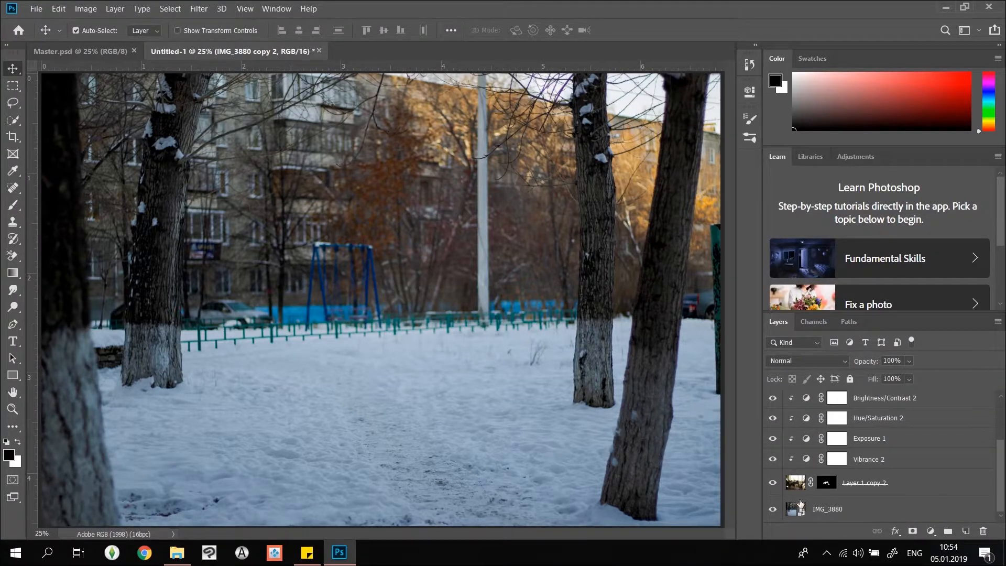
{"action": "scroll", "coordinate": [859, 482], "scroll_direction": "up", "scroll_amount": 3}
{"action": "left_click", "coordinate": [792, 427]}
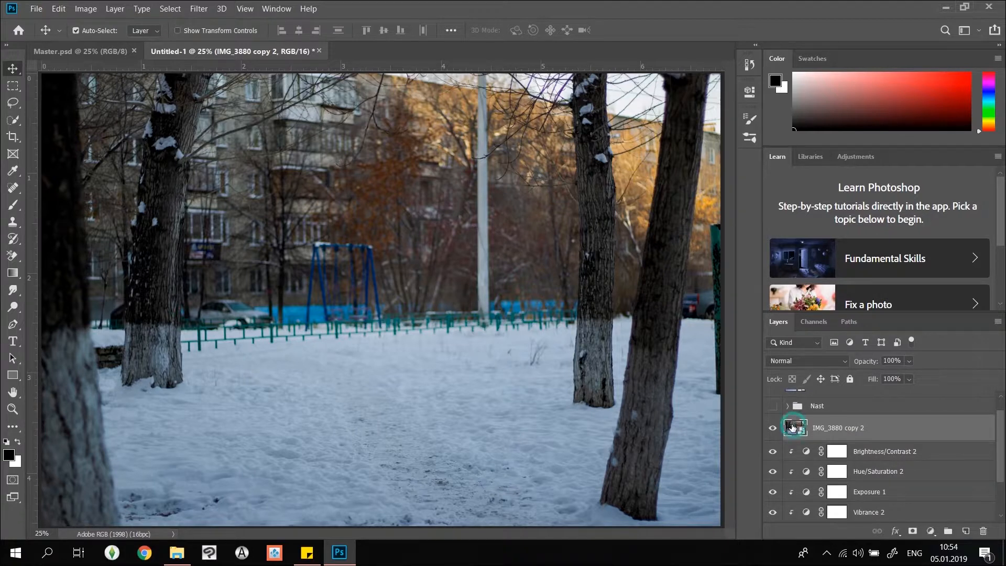
Load the mask of Layer 1 copy 2 as a selection and use it to add a layer mask to IMG_3880 copy 2.
{"action": "scroll", "coordinate": [838, 482], "scroll_direction": "down", "scroll_amount": 3}
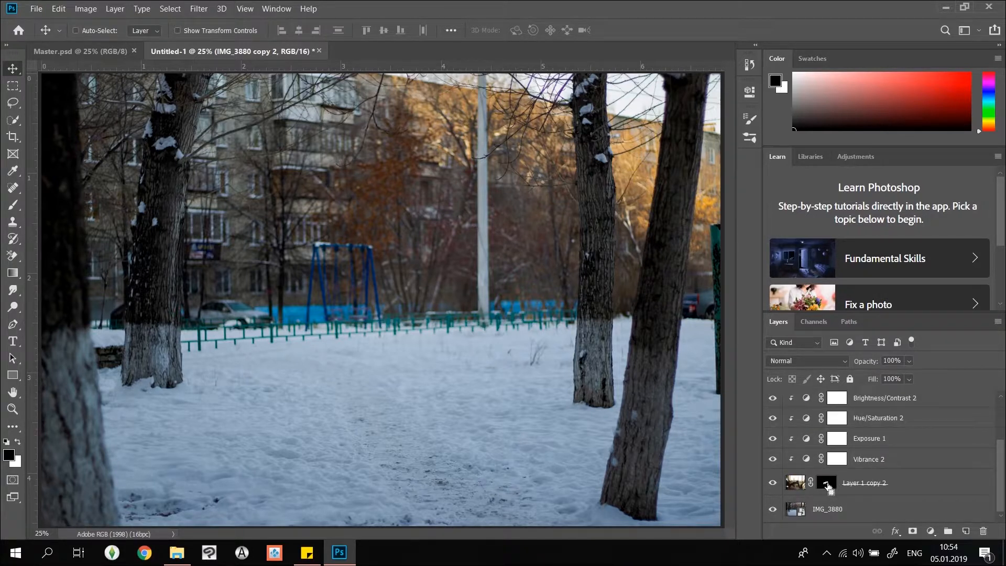
{"action": "left_click", "coordinate": [828, 485], "text": "ctrl"}
{"action": "scroll", "coordinate": [828, 482], "scroll_direction": "up", "scroll_amount": 3}
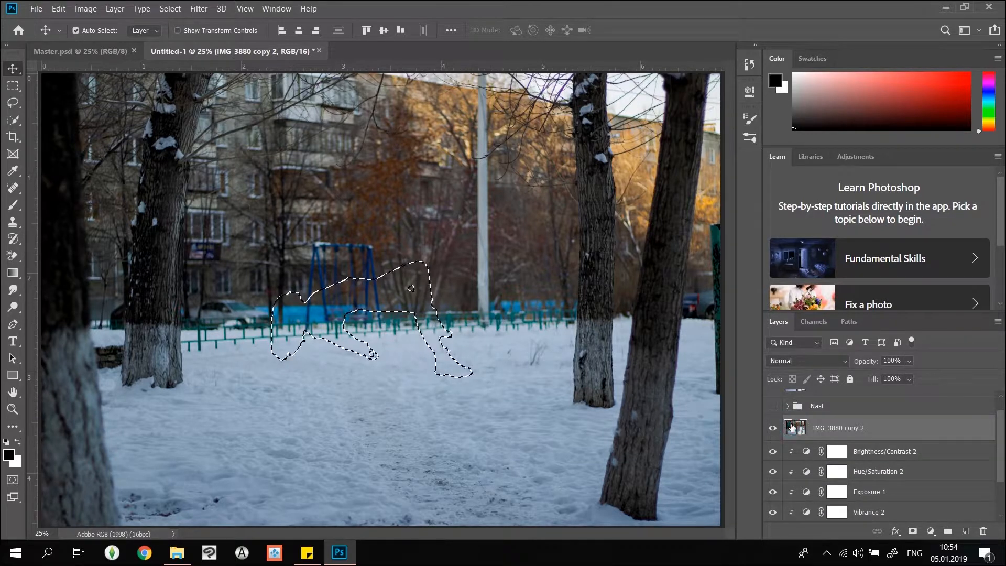
{"action": "left_click_drag", "start_coordinate": [791, 423], "coordinate": [873, 528]}
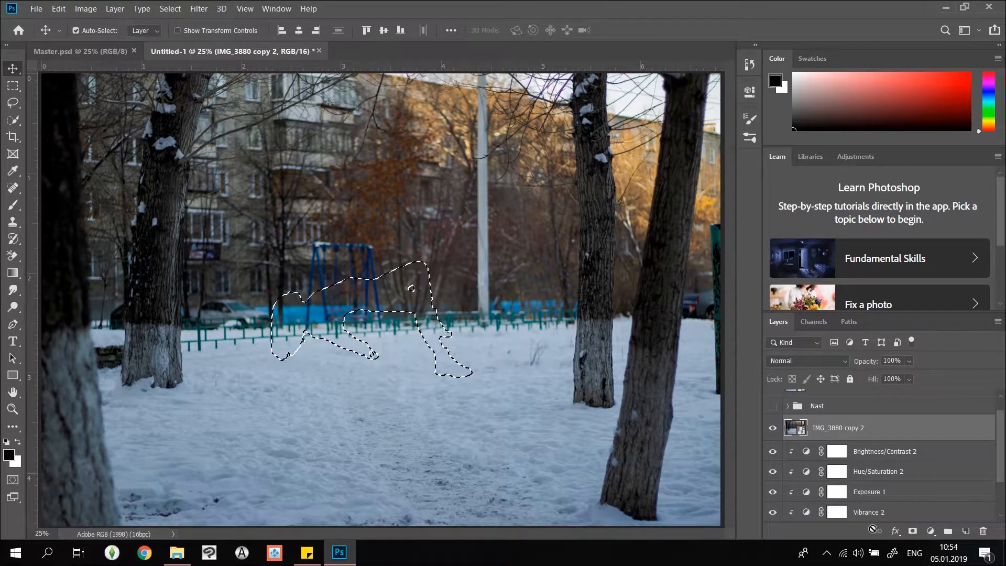
{"action": "left_click", "coordinate": [913, 531]}
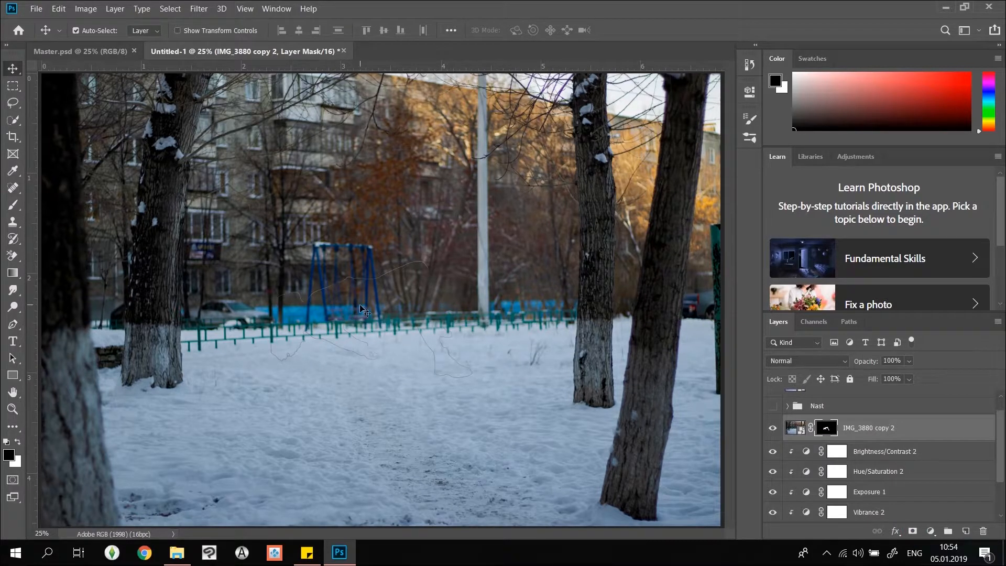
Apply a Gaussian Blur with a radius of about 95.6 pixels to the IMG_3880 copy 2 mask.
{"action": "left_click", "coordinate": [197, 9]}
{"action": "mouse_move", "coordinate": [303, 151]}
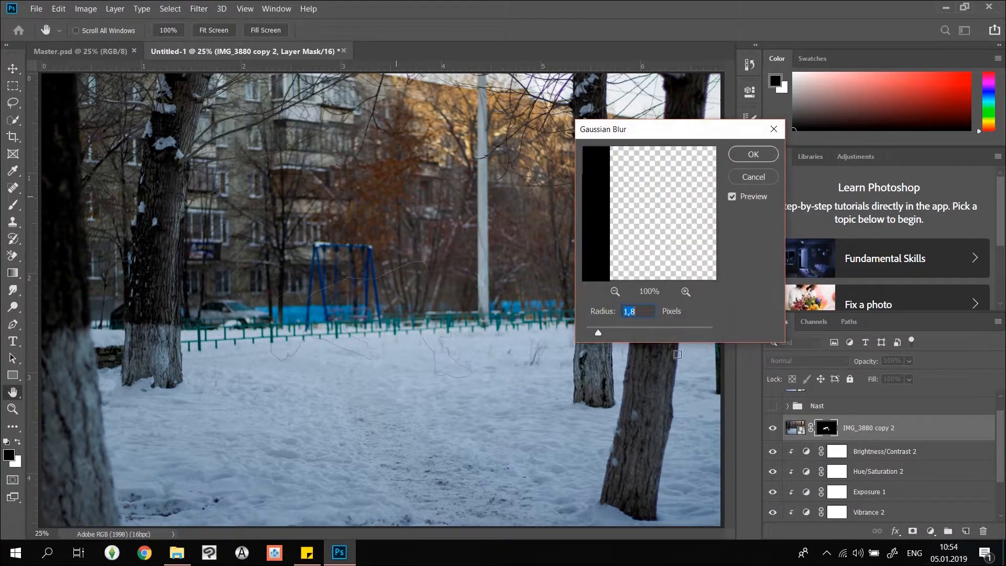
{"action": "left_click_drag", "start_coordinate": [597, 332], "coordinate": [672, 332]}
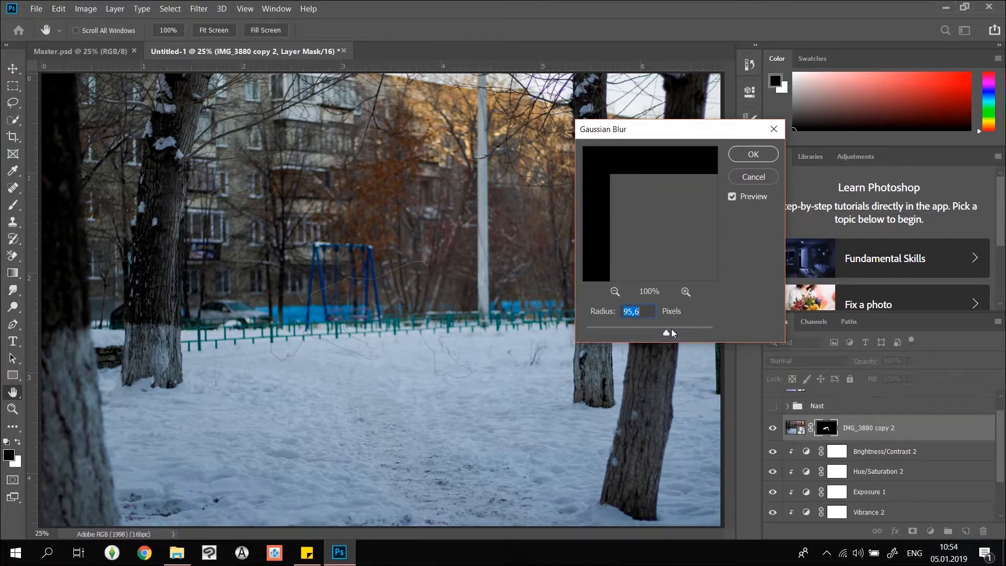
{"action": "left_click", "coordinate": [753, 154]}
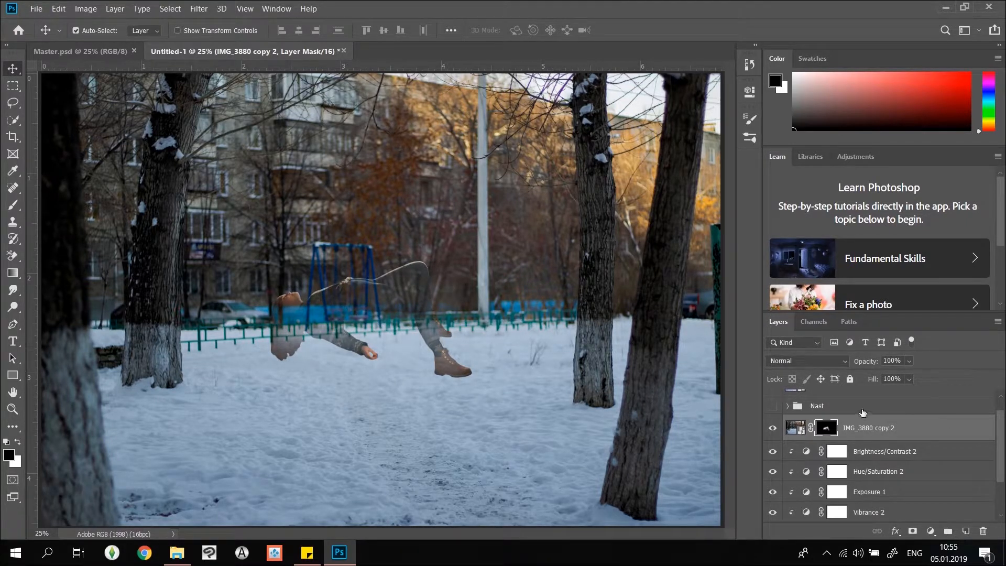
Set the IMG_3880 copy 2 layer to Color blend mode at 22% opacity and compare the woman with and without it.
{"action": "left_click", "coordinate": [806, 363]}
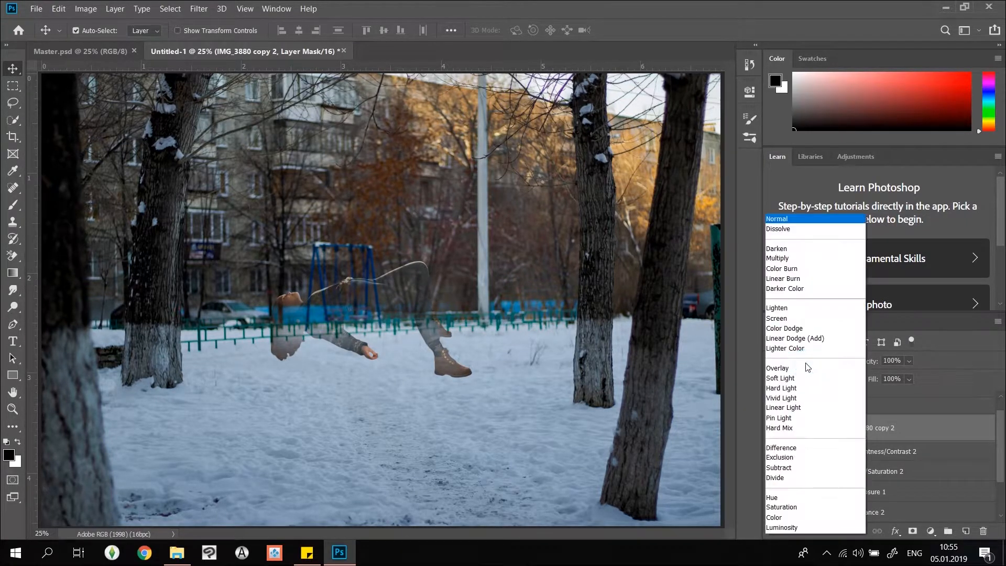
{"action": "left_click", "coordinate": [774, 518]}
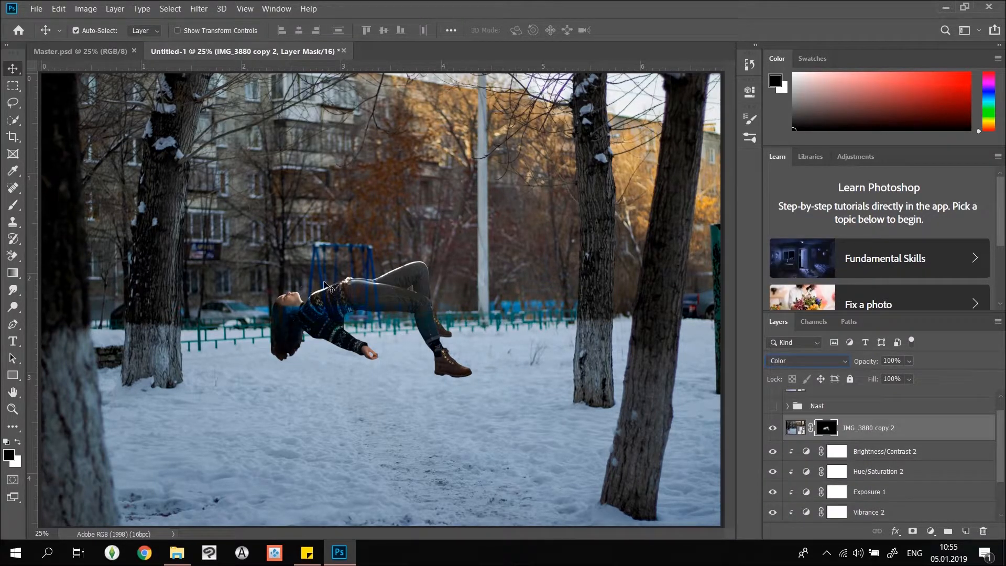
{"action": "left_click", "coordinate": [908, 363]}
{"action": "left_click_drag", "start_coordinate": [886, 376], "coordinate": [869, 376]}
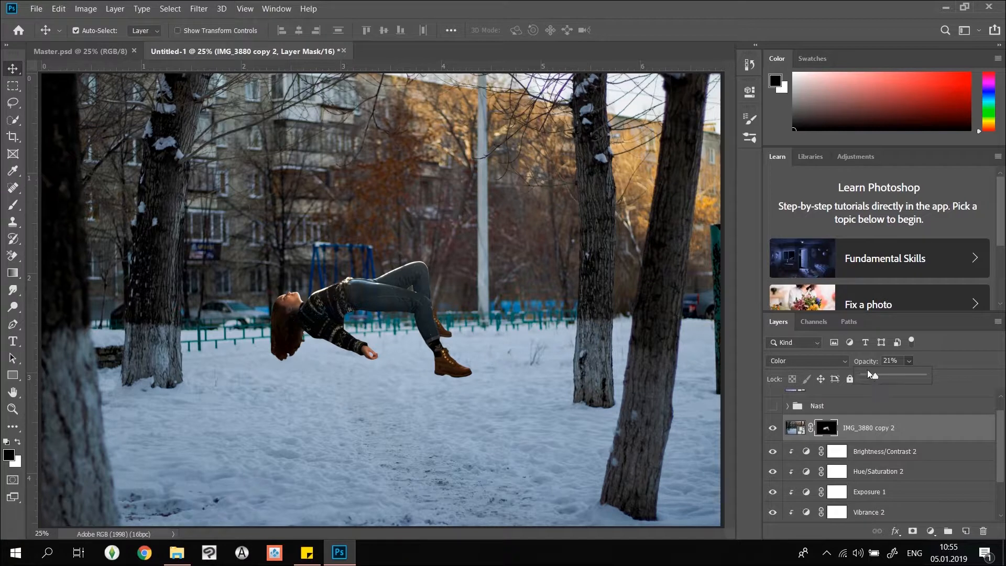
{"action": "left_click_drag", "start_coordinate": [884, 375], "coordinate": [881, 376]}
{"action": "left_click_drag", "start_coordinate": [878, 375], "coordinate": [876, 375]}
{"action": "left_click", "coordinate": [772, 429]}
{"action": "left_click", "coordinate": [772, 428]}
Target the layer mask of Layer 1 copy 2 and load it as a selection.
{"action": "scroll", "coordinate": [798, 437], "scroll_direction": "down", "scroll_amount": 2}
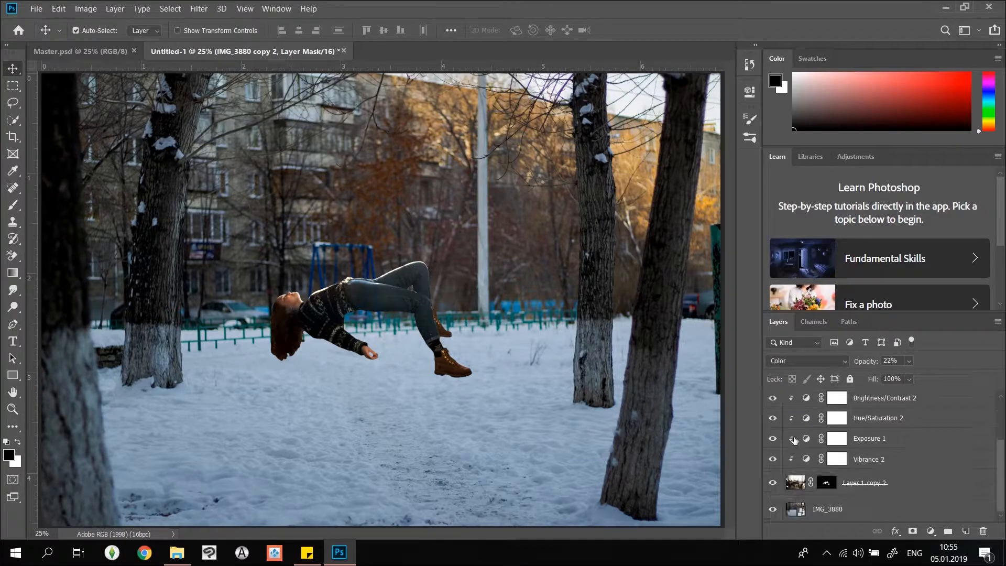
{"action": "scroll", "coordinate": [792, 438], "scroll_direction": "up", "scroll_amount": 3}
{"action": "scroll", "coordinate": [791, 438], "scroll_direction": "down", "scroll_amount": 3}
{"action": "left_click", "coordinate": [827, 484]}
{"action": "left_click", "coordinate": [827, 486], "text": "ctrl"}
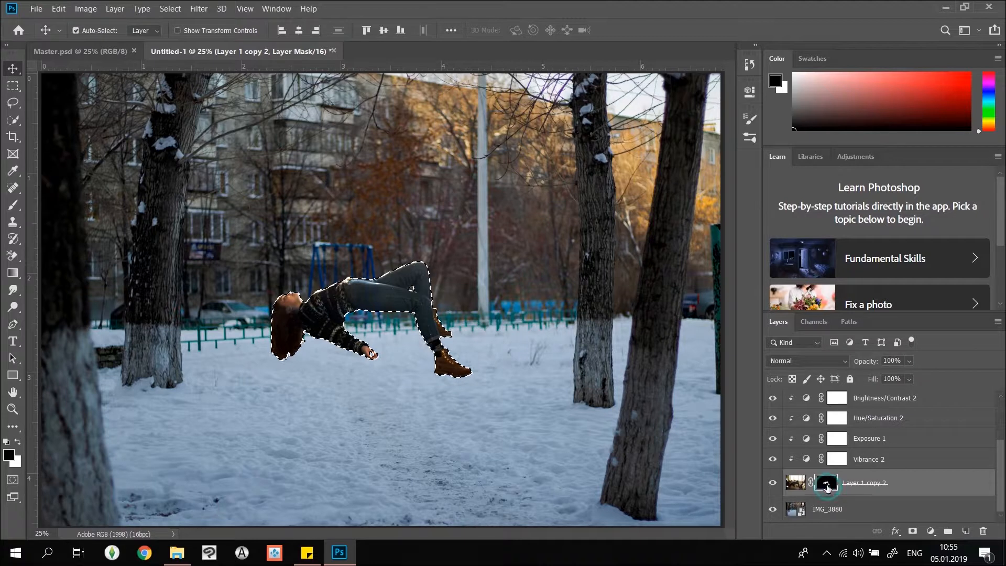
Apply a 1.9-pixel Gaussian Blur to the woman's layer mask within the selection, and deselect.
{"action": "left_click", "coordinate": [199, 11]}
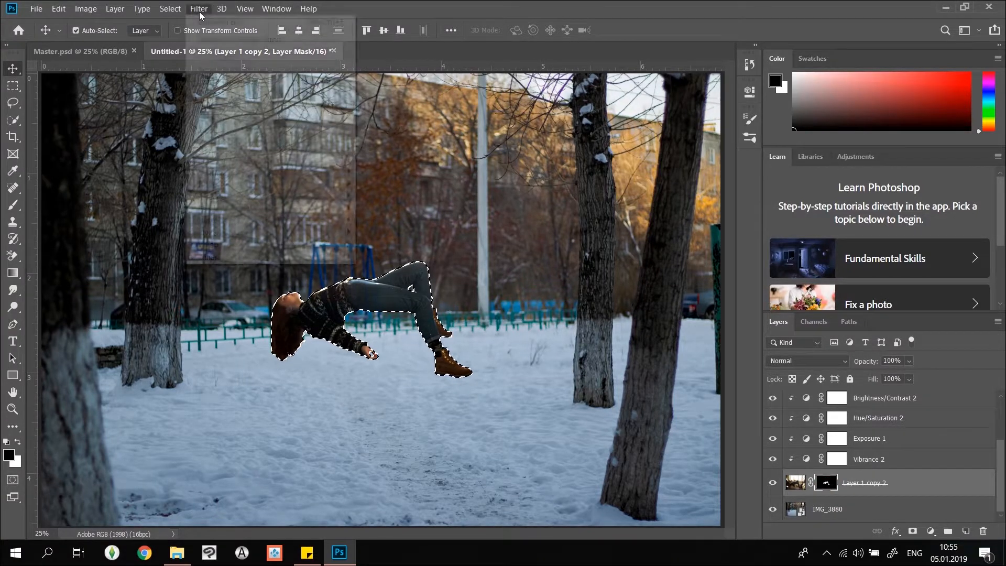
{"action": "mouse_move", "coordinate": [335, 153]}
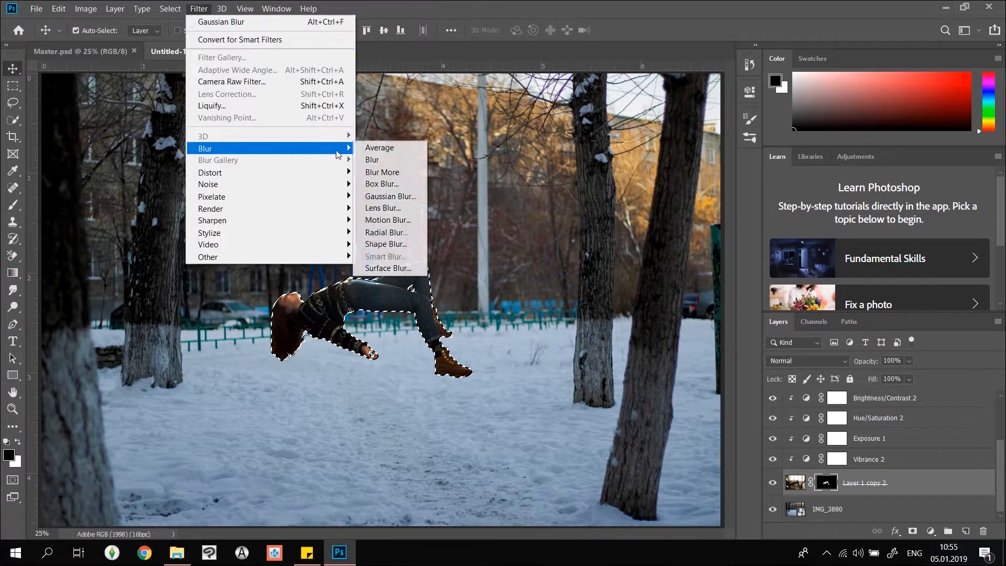
{"action": "left_click", "coordinate": [401, 201]}
{"action": "left_click", "coordinate": [596, 328]}
{"action": "left_click_drag", "start_coordinate": [595, 327], "coordinate": [600, 331]}
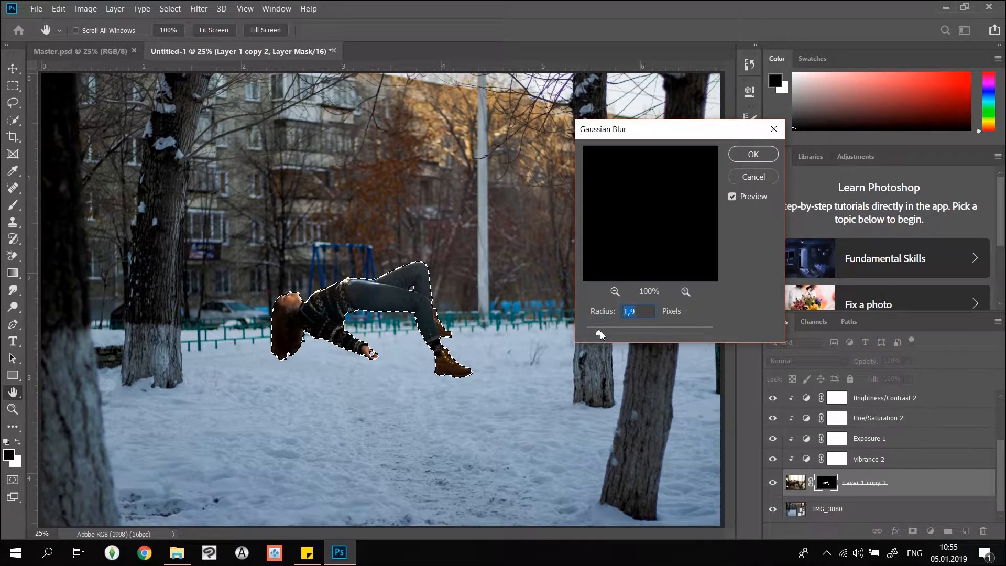
{"action": "left_click", "coordinate": [754, 154]}
{"action": "key", "text": "ctrl+d"}
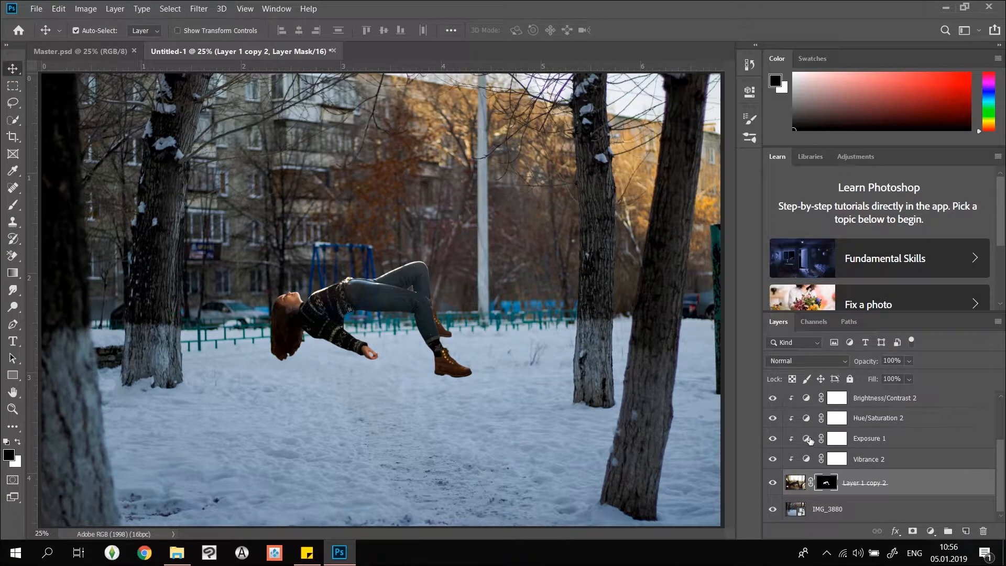
Group the layers from IMG_3880 copy 2 down to Layer 1 copy 2 and name the group Girl.
{"action": "scroll", "coordinate": [809, 442], "scroll_direction": "up", "scroll_amount": 3}
{"action": "scroll", "coordinate": [796, 424], "scroll_direction": "down", "scroll_amount": 2}
{"action": "left_click", "coordinate": [866, 394]}
{"action": "scroll", "coordinate": [857, 430], "scroll_direction": "down", "scroll_amount": 1}
{"action": "left_click", "coordinate": [930, 489], "text": "shift"}
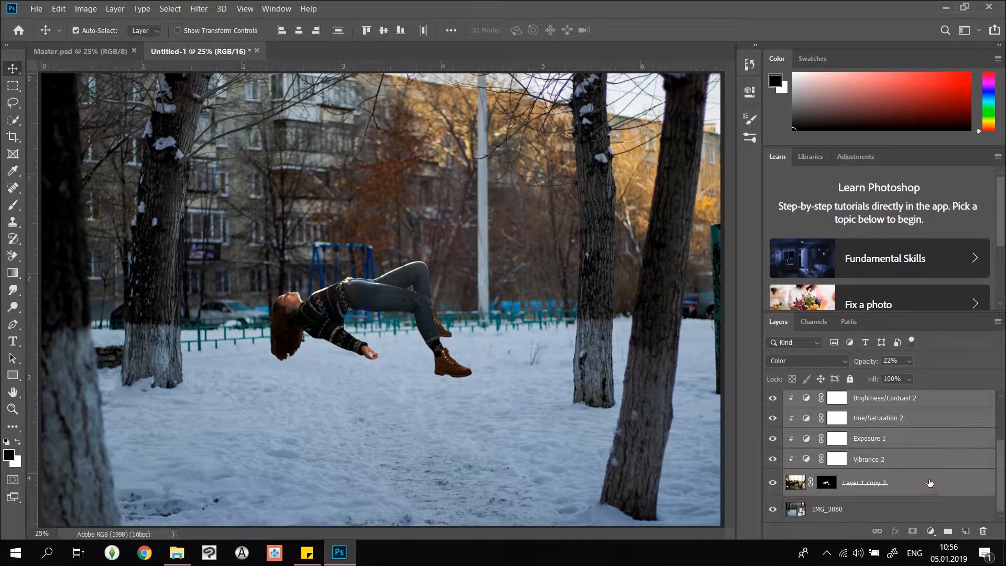
{"action": "key", "text": "ctrl+g"}
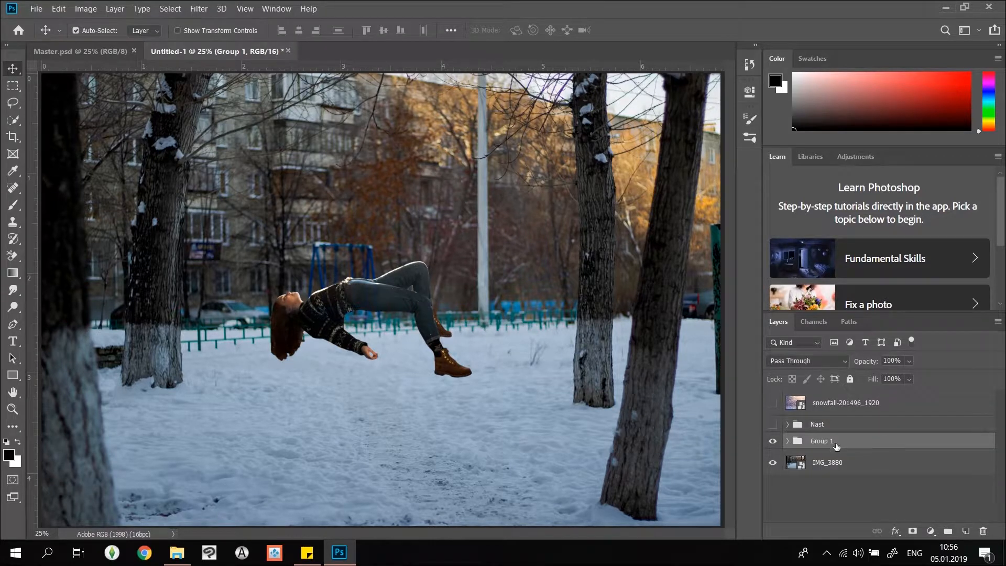
{"action": "double_click", "coordinate": [815, 441]}
{"action": "type", "text": "Girl"}
{"action": "left_click", "coordinate": [809, 493]}
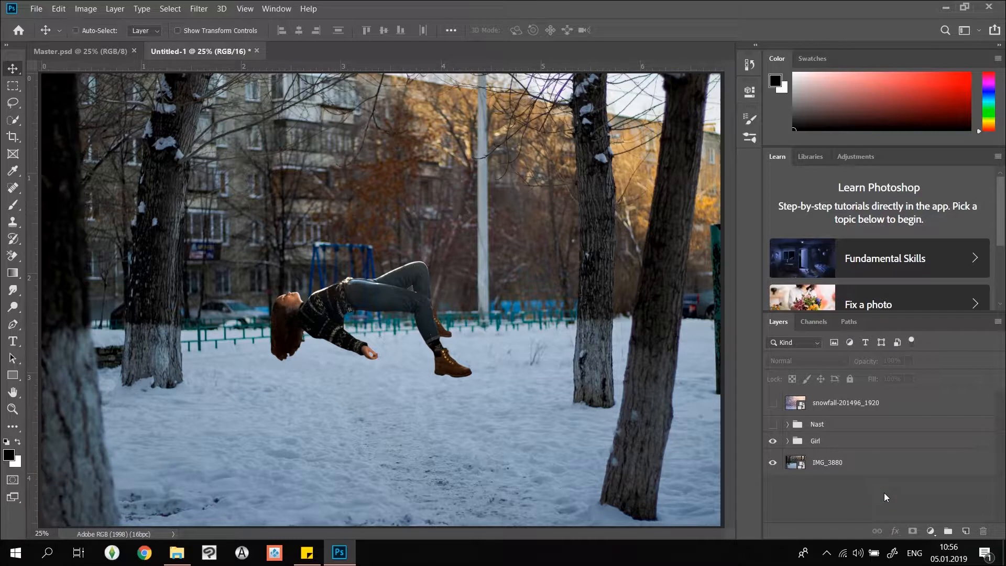
Create an empty layer directly below the Girl group and set up a flattened, softened Brush tip of 136 px.
{"action": "key", "text": "ctrl+shift+alt+n"}
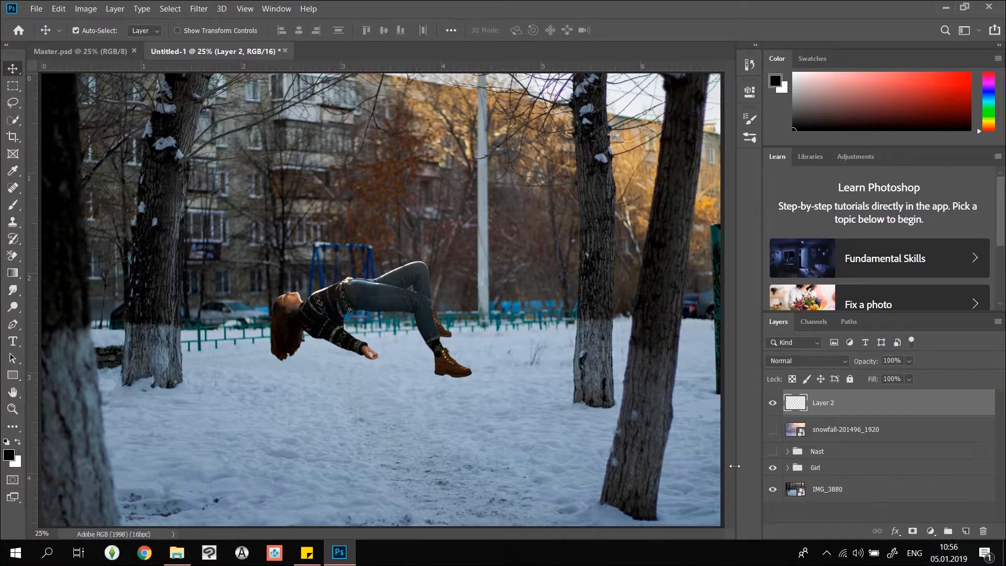
{"action": "left_click_drag", "start_coordinate": [823, 413], "coordinate": [802, 473]}
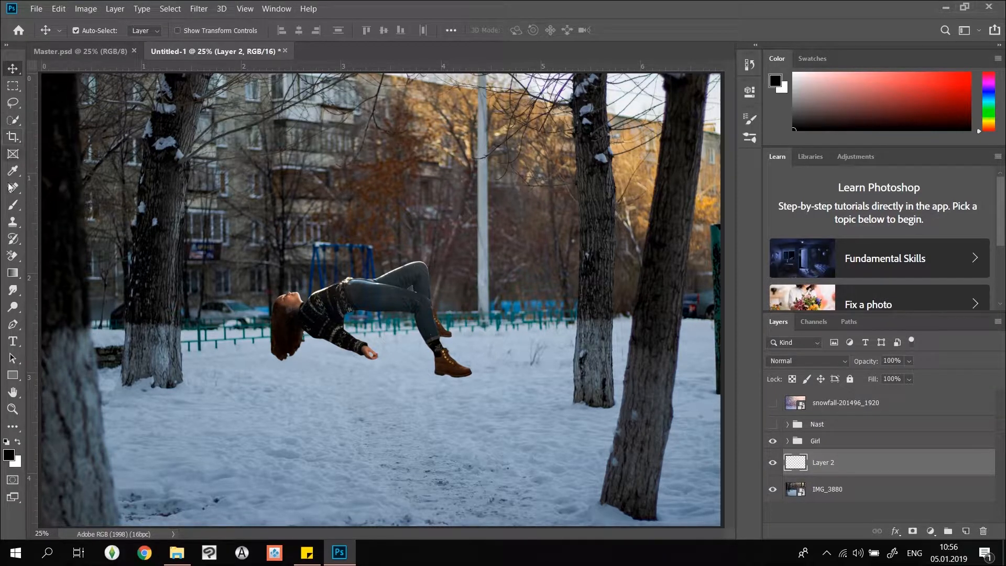
{"action": "left_click", "coordinate": [12, 204]}
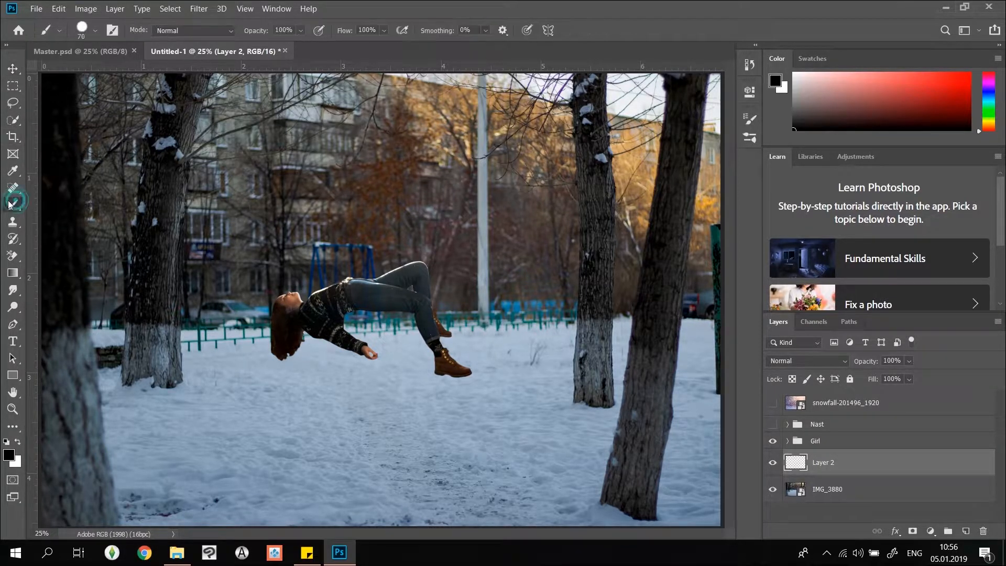
{"action": "right_click", "coordinate": [336, 370]}
{"action": "mouse_move", "coordinate": [377, 376]}
{"action": "left_mouse_down"}
{"action": "mouse_move", "coordinate": [379, 361]}
{"action": "mouse_move", "coordinate": [390, 363]}
{"action": "mouse_move", "coordinate": [375, 366]}
{"action": "left_mouse_up"}
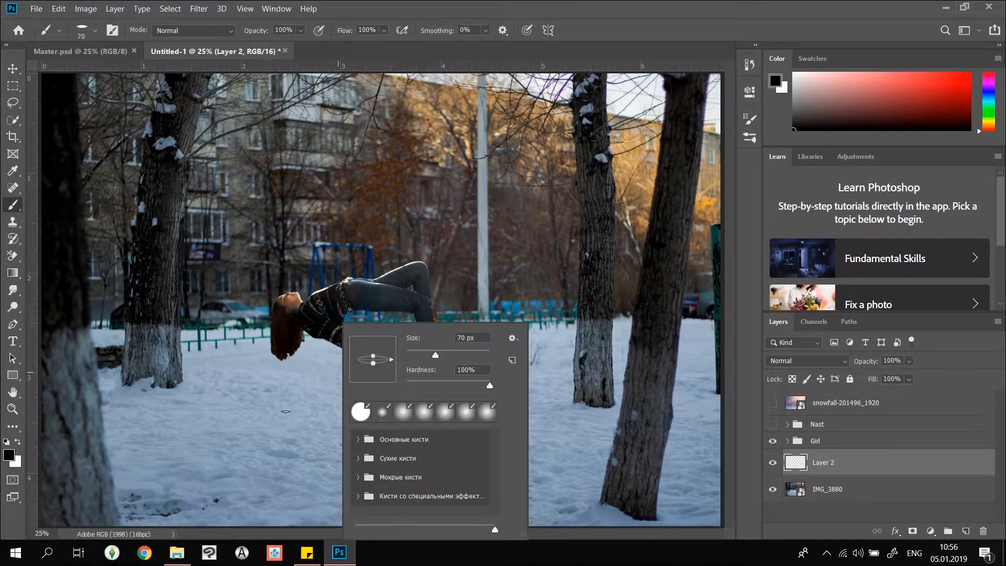
{"action": "left_click_drag", "start_coordinate": [373, 363], "coordinate": [375, 365]}
{"action": "left_click_drag", "start_coordinate": [428, 381], "coordinate": [375, 400]}
Enlarge the brush to 700 px and paint a black elongated shadow on the snow beneath the woman.
{"action": "left_click", "coordinate": [305, 408]}
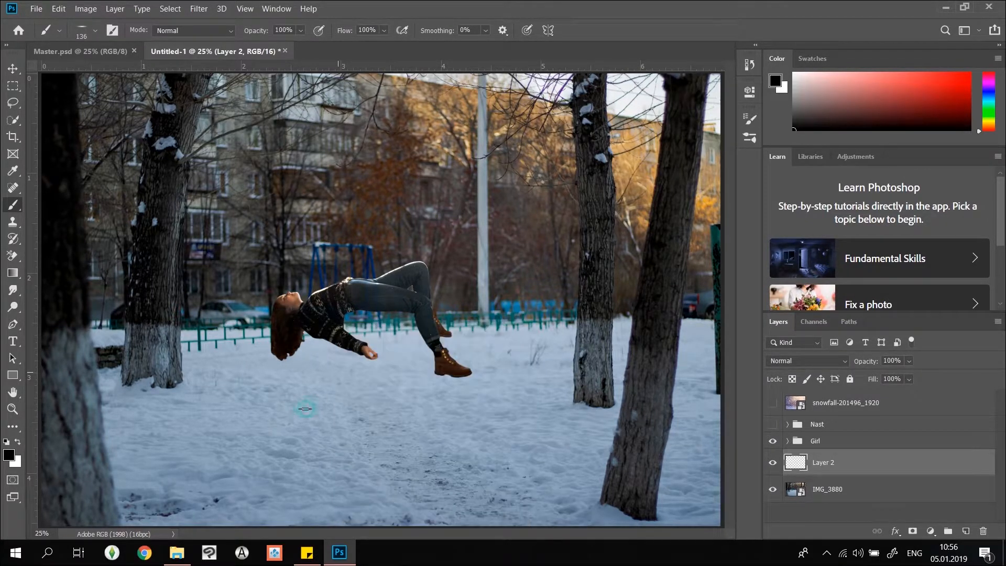
{"action": "key", "text": "bracketright"}
{"action": "key", "text": "bracketright"}
{"action": "key", "text": "bracketright"}
{"action": "key", "text": "bracketright"}
{"action": "key", "text": "bracketright"}
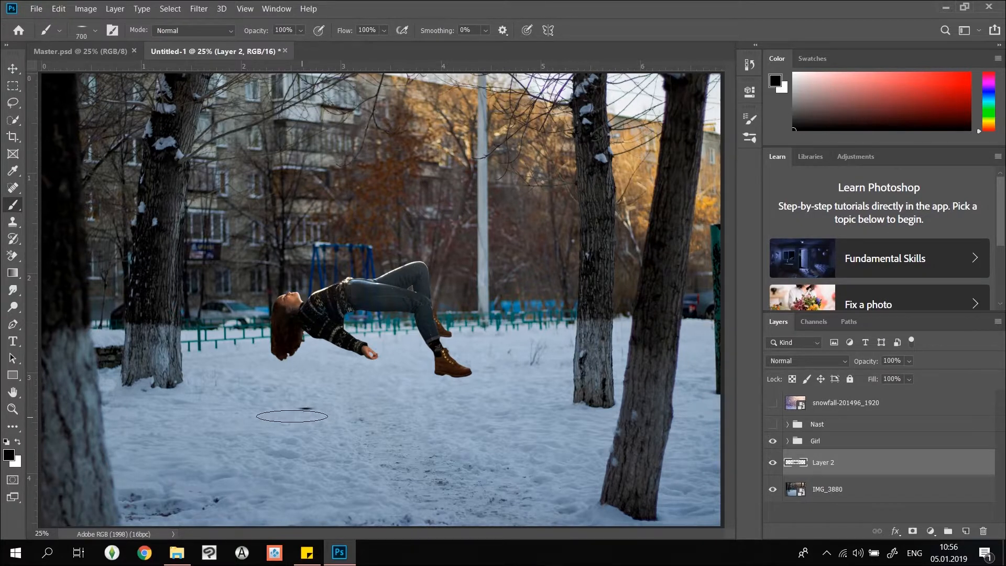
{"action": "mouse_move", "coordinate": [290, 414]}
{"action": "left_mouse_down"}
{"action": "mouse_move", "coordinate": [412, 432]}
{"action": "mouse_move", "coordinate": [435, 416]}
{"action": "left_mouse_up"}
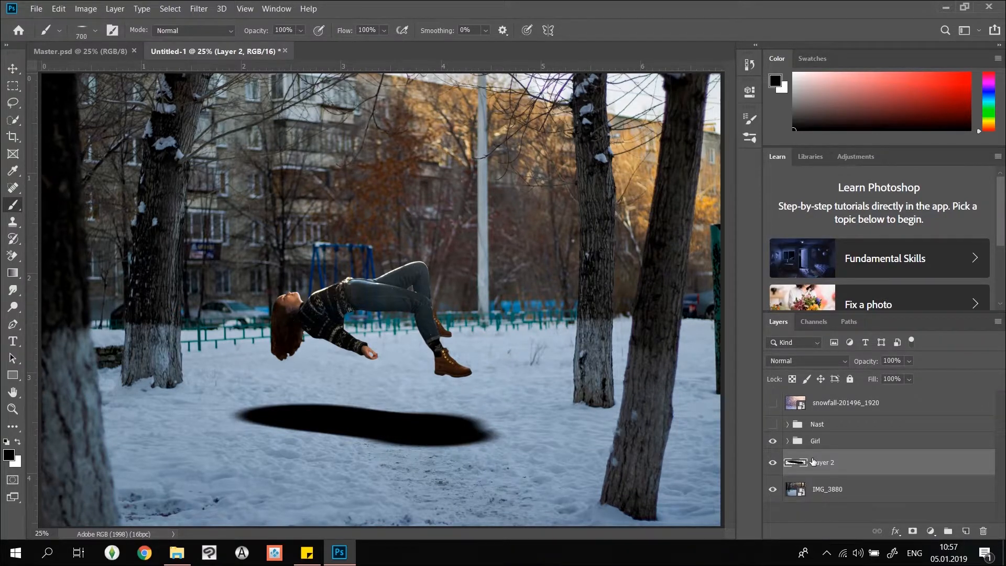
Shift the painted shadow slightly down and to the left, and set its layer opacity to 36%.
{"action": "key", "text": "v"}
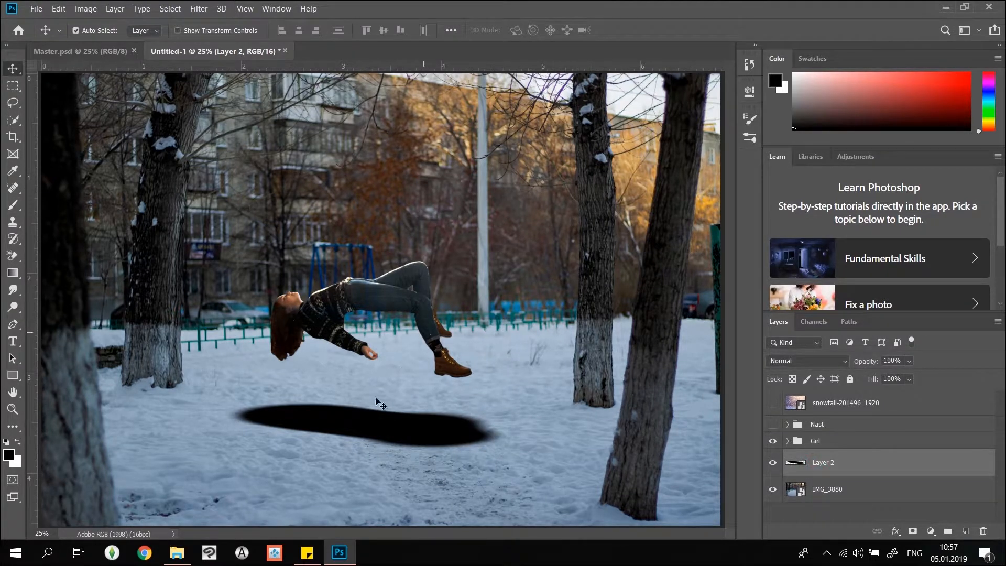
{"action": "key", "text": "ctrl+t"}
{"action": "left_click_drag", "start_coordinate": [366, 415], "coordinate": [360, 426]}
{"action": "key", "text": "Return"}
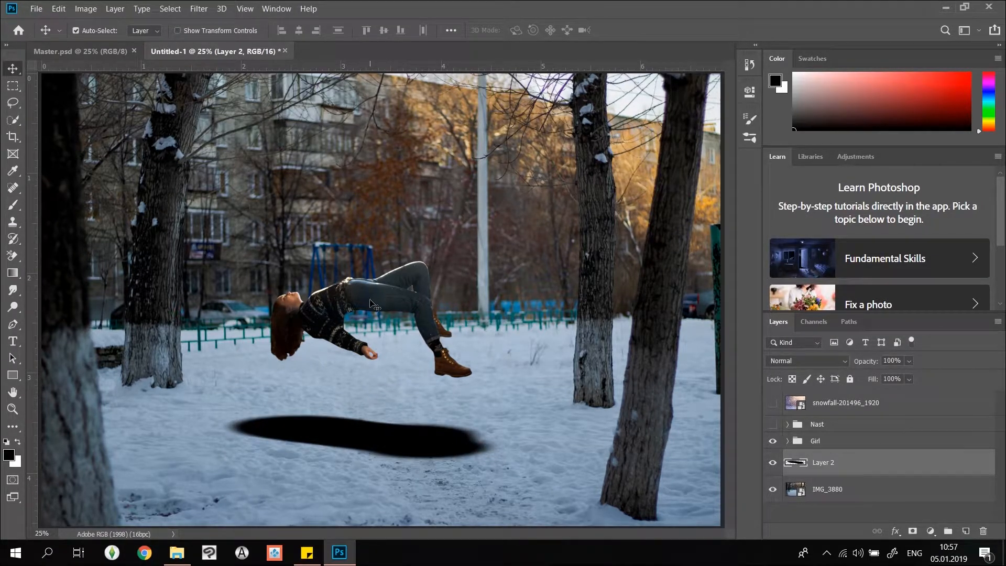
{"action": "left_click", "coordinate": [908, 363]}
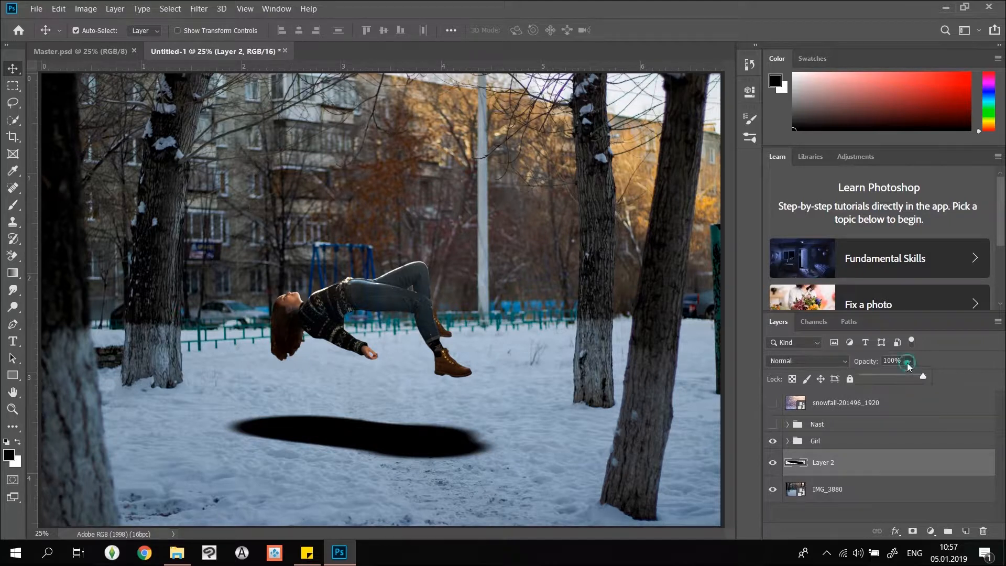
{"action": "left_click", "coordinate": [880, 376]}
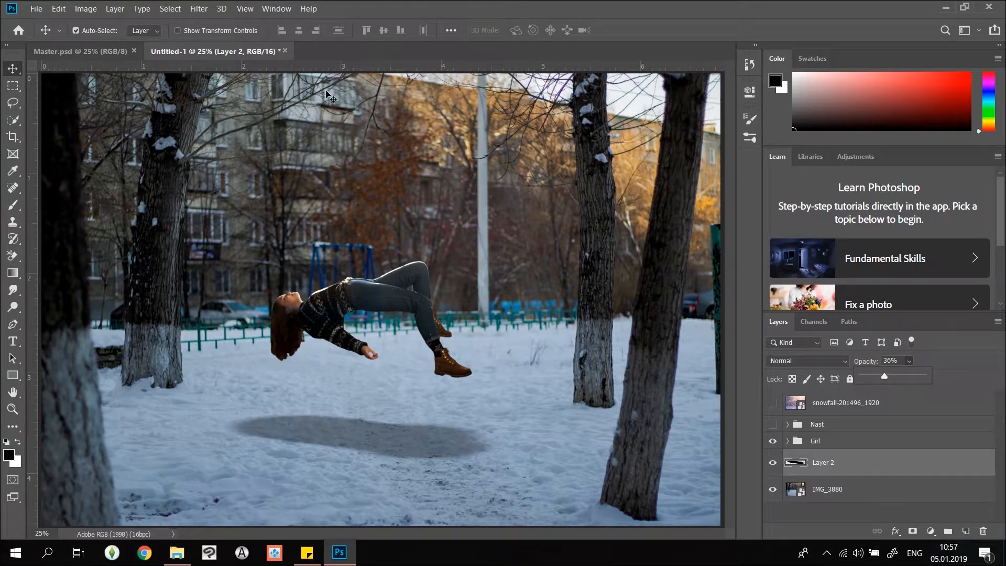
Soften the painted shadow on Layer 2 with a Gaussian Blur of 42.9 pixels radius.
{"action": "left_click", "coordinate": [199, 9]}
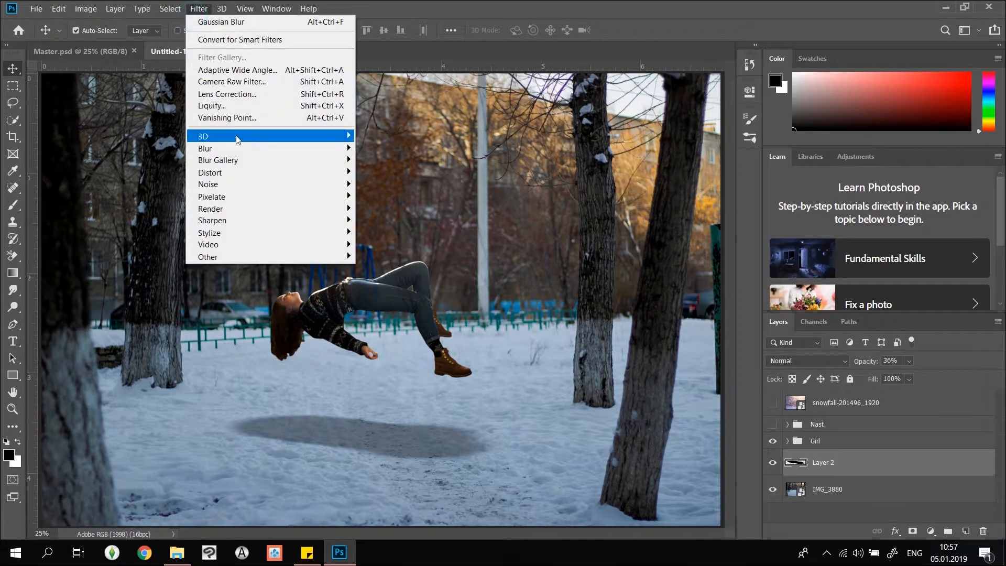
{"action": "mouse_move", "coordinate": [274, 153]}
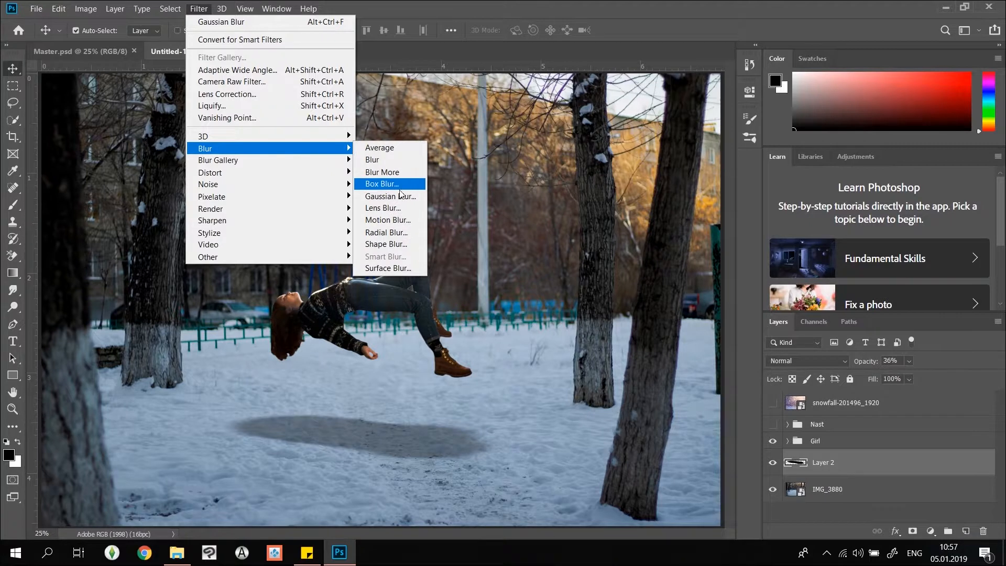
{"action": "left_click", "coordinate": [385, 196]}
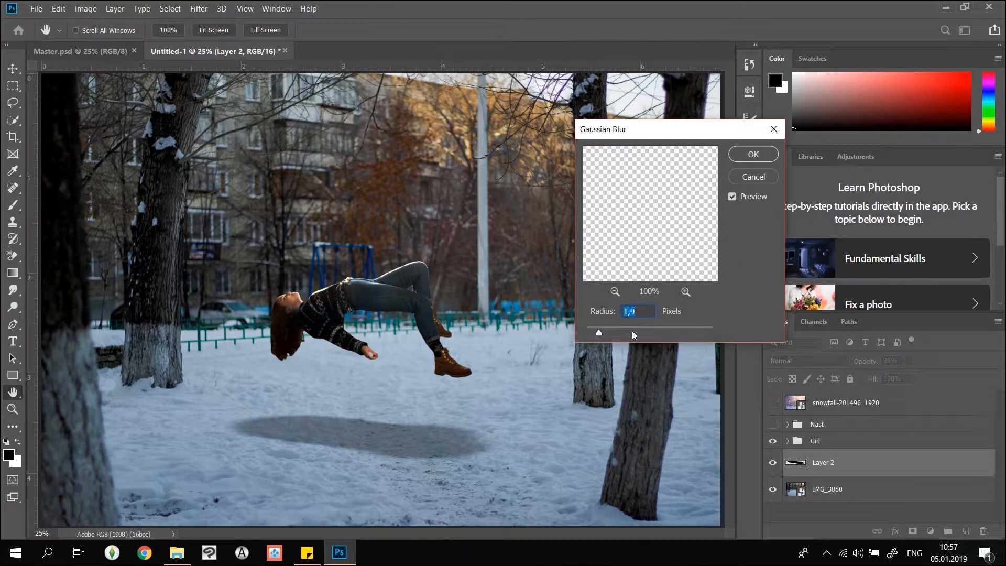
{"action": "left_click_drag", "start_coordinate": [652, 335], "coordinate": [653, 335]}
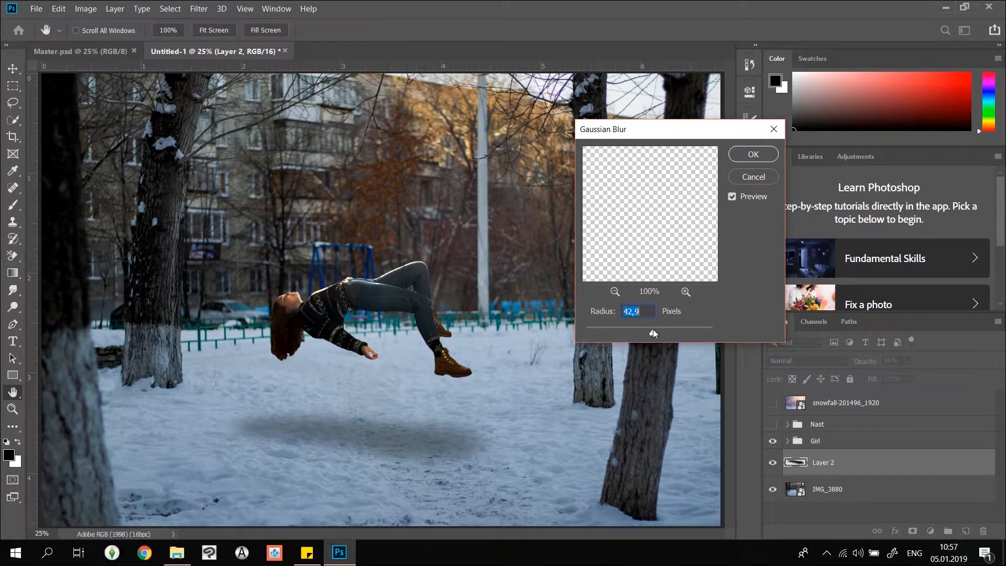
{"action": "left_click", "coordinate": [746, 157]}
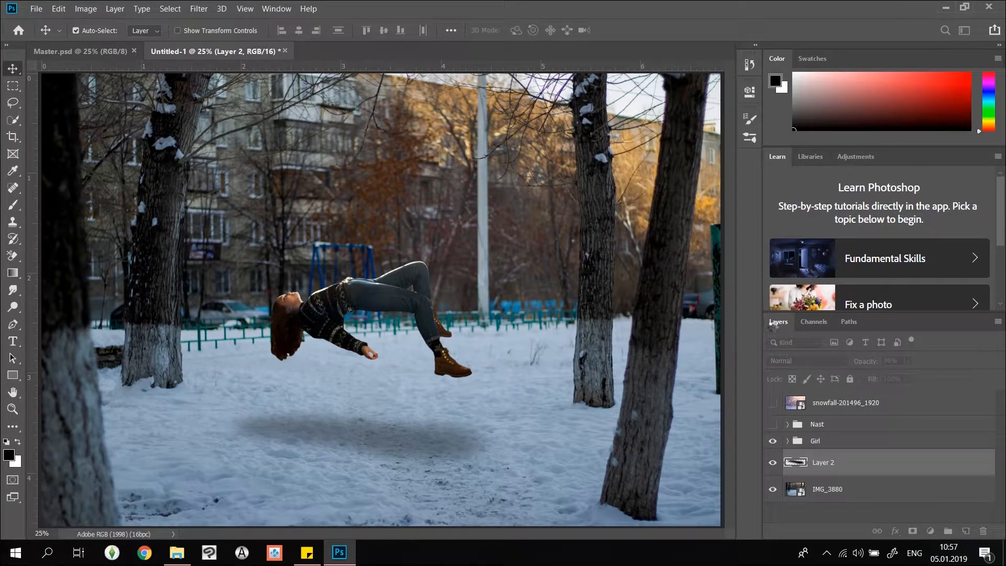
Try the Overlay blend mode on the shadow layer and return it to Normal.
{"action": "left_click", "coordinate": [822, 360]}
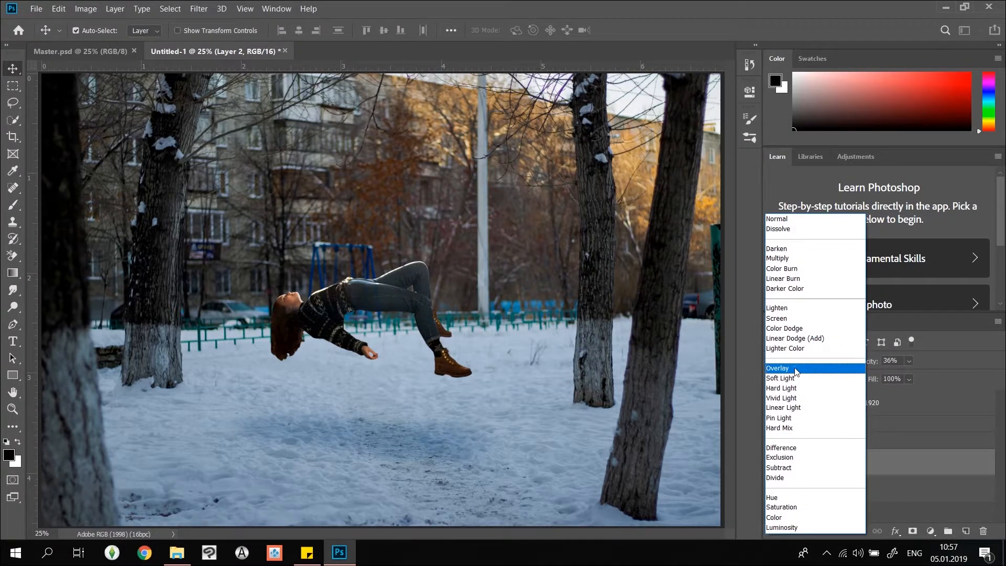
{"action": "left_click", "coordinate": [811, 368]}
{"action": "left_click", "coordinate": [810, 361]}
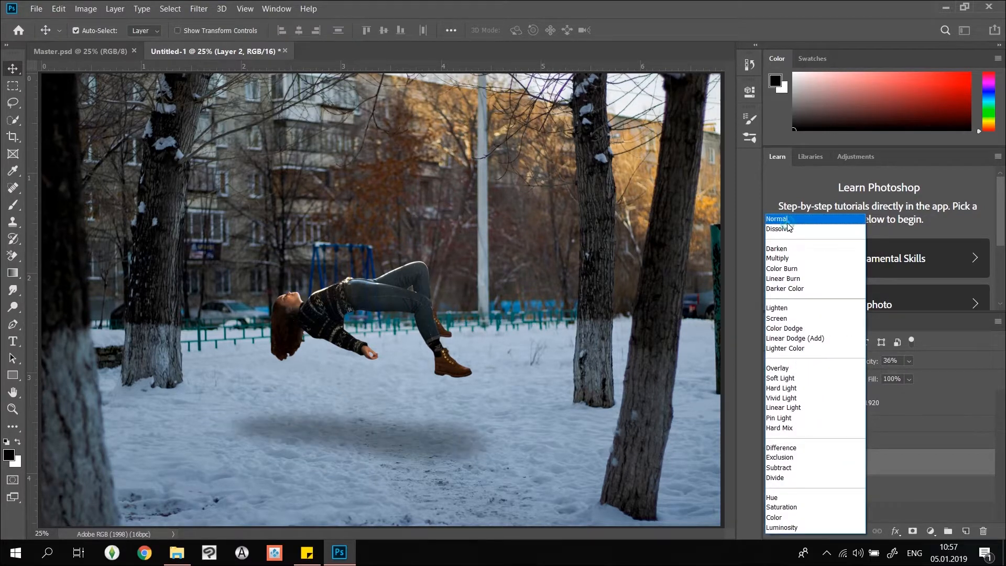
{"action": "left_click", "coordinate": [813, 219]}
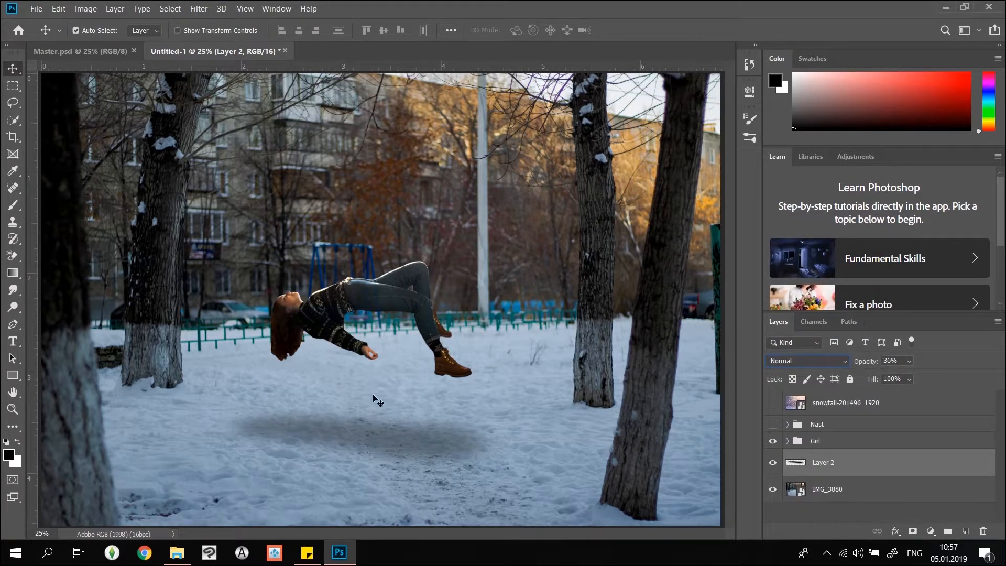
Show the snowfall-201496_1920 layer, use Soft Light as its blend mode and lower its opacity to about 65%.
{"action": "left_click", "coordinate": [772, 402]}
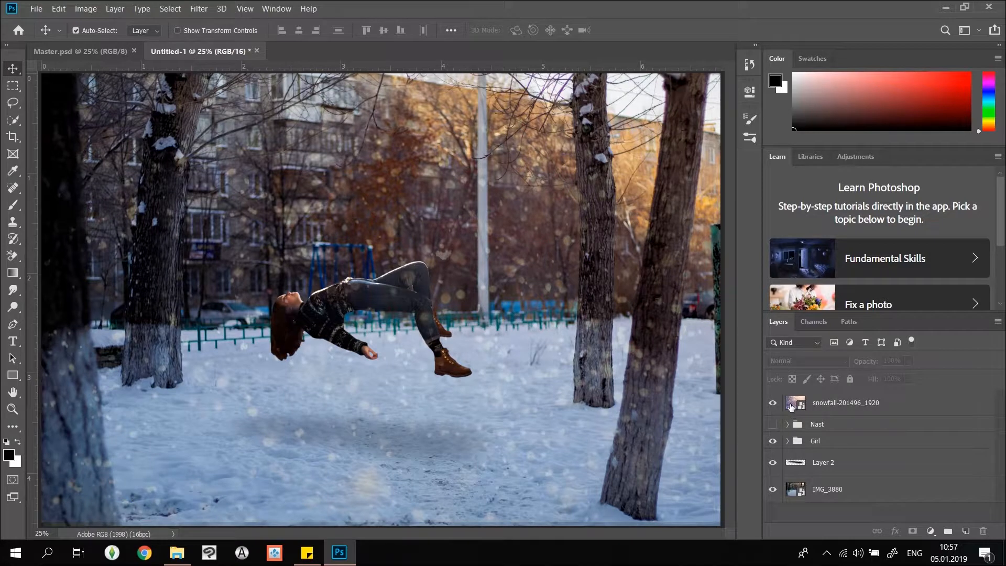
{"action": "left_click", "coordinate": [795, 408]}
{"action": "left_click", "coordinate": [787, 362]}
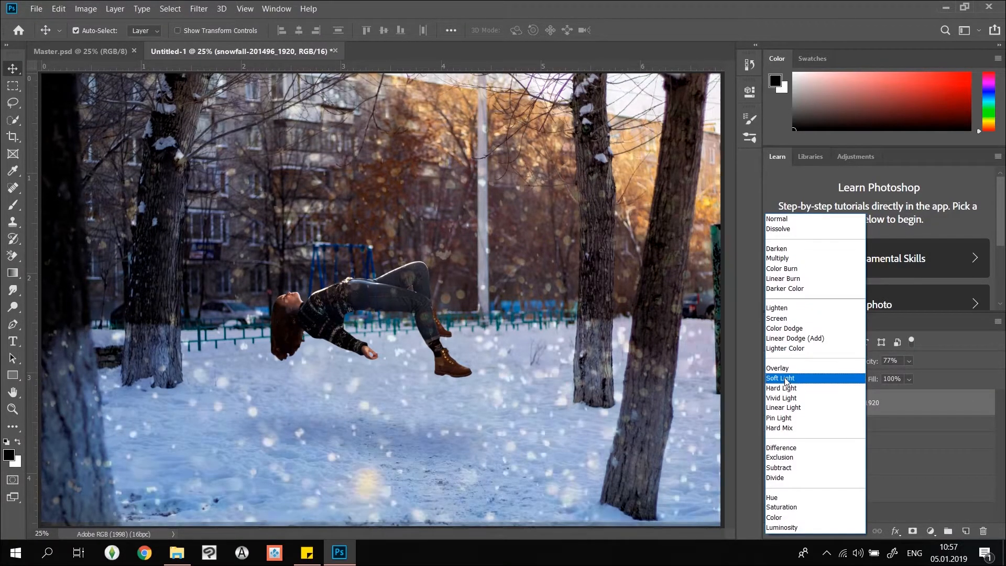
{"action": "left_click", "coordinate": [787, 378]}
{"action": "left_click", "coordinate": [907, 362]}
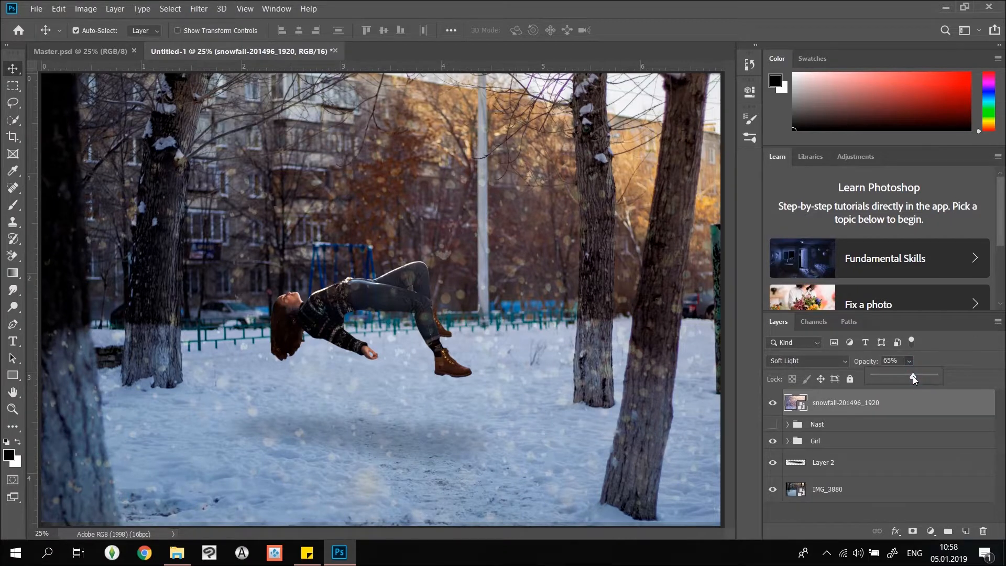
{"action": "left_click_drag", "start_coordinate": [913, 375], "coordinate": [915, 376]}
{"action": "left_click", "coordinate": [772, 402]}
{"action": "left_click", "coordinate": [771, 402]}
Set the opacity of the IMG_3880 copy 2 layer inside the Girl group to 16%.
{"action": "left_click", "coordinate": [788, 441]}
{"action": "scroll", "coordinate": [790, 445], "scroll_direction": "down", "scroll_amount": 1}
{"action": "left_click", "coordinate": [790, 442]}
{"action": "left_click", "coordinate": [904, 362]}
{"action": "left_click_drag", "start_coordinate": [913, 376], "coordinate": [911, 378]}
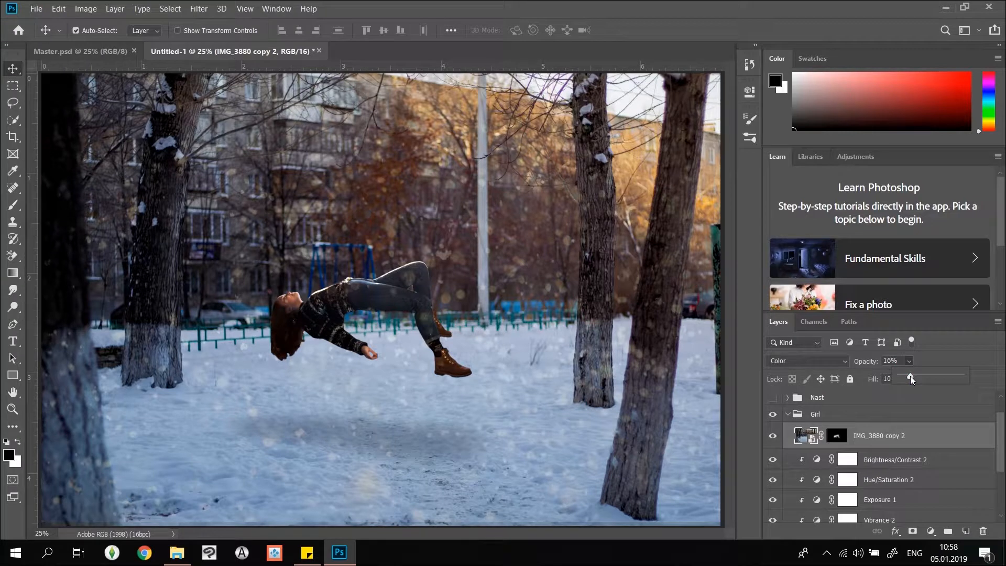
{"action": "scroll", "coordinate": [802, 420], "scroll_direction": "up", "scroll_amount": 1}
{"action": "left_click", "coordinate": [784, 442]}
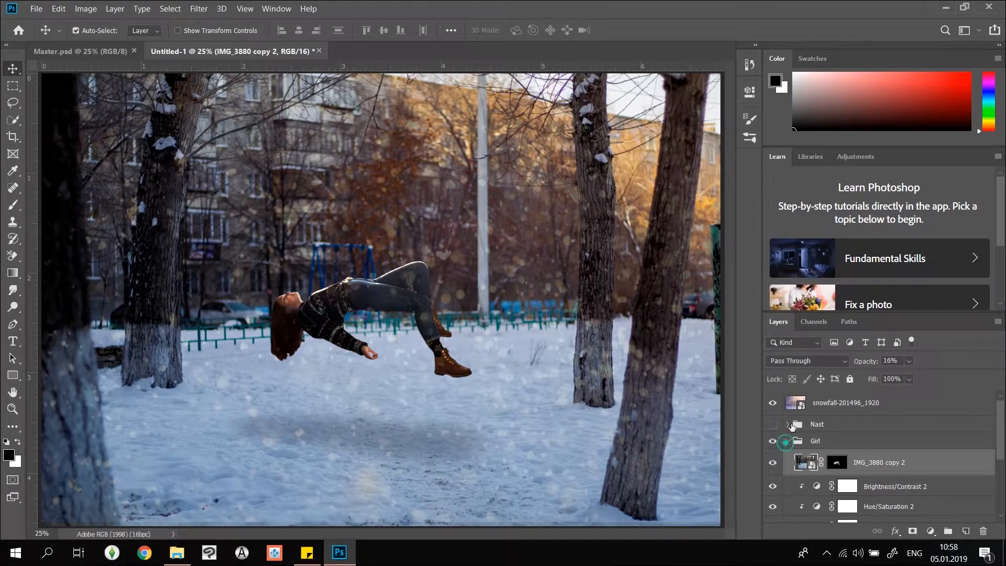
{"action": "left_click", "coordinate": [832, 508]}
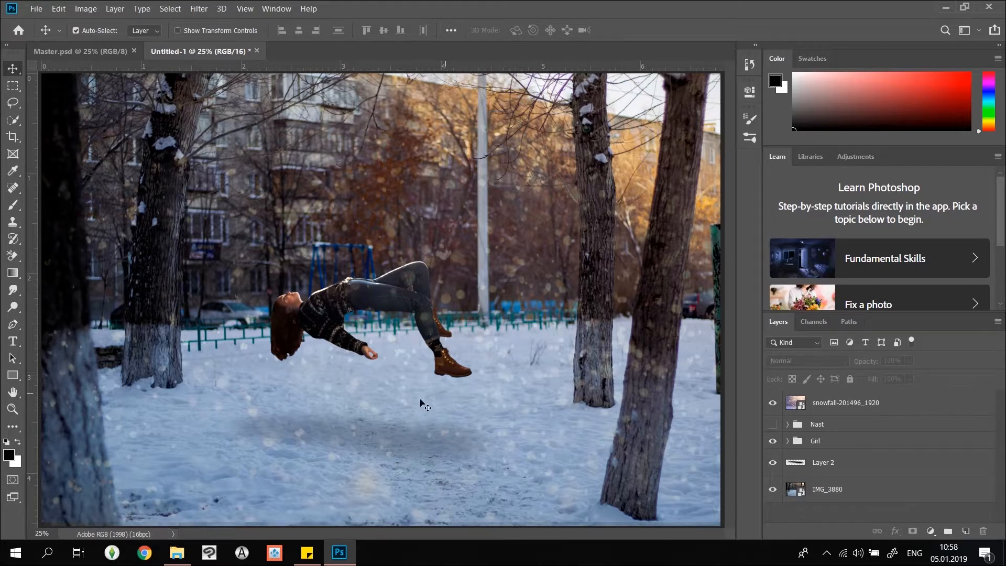
Stamp the visible layers into a new top layer and export the image as a PNG named Gonna get this shot 3.png.
{"action": "left_click", "coordinate": [129, 51]}
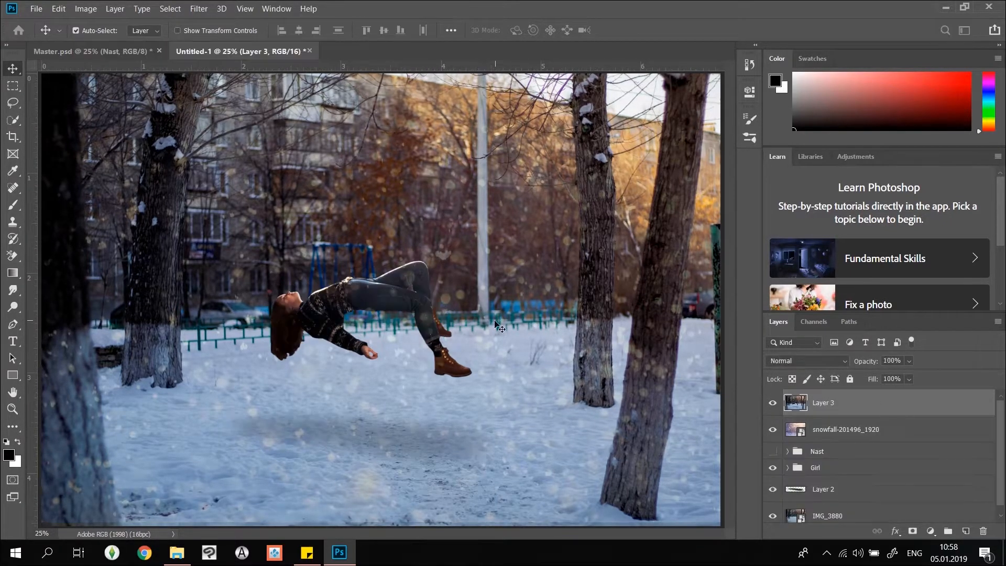
{"action": "key", "text": "alt+shift+ctrl+w"}
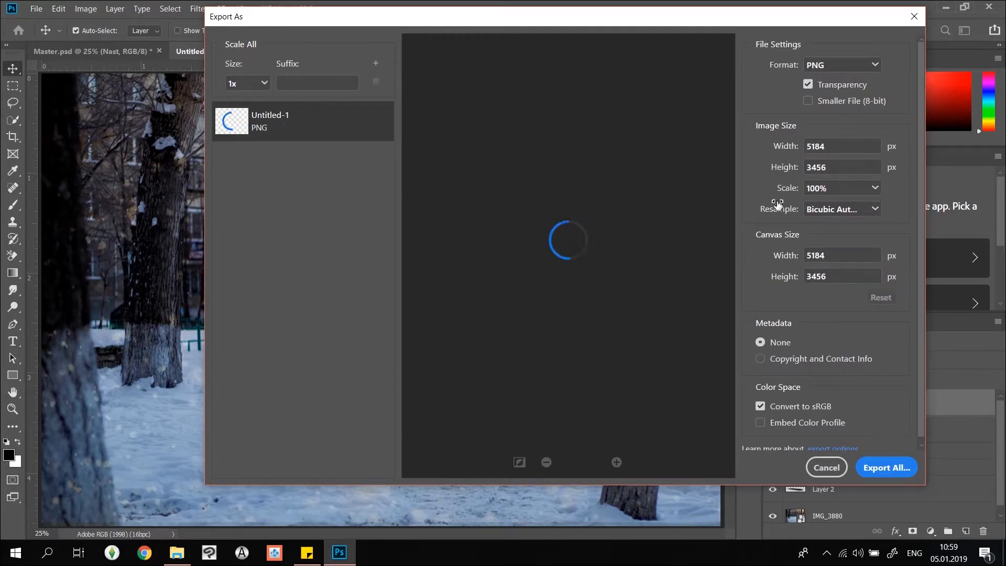
{"action": "left_click", "coordinate": [889, 468]}
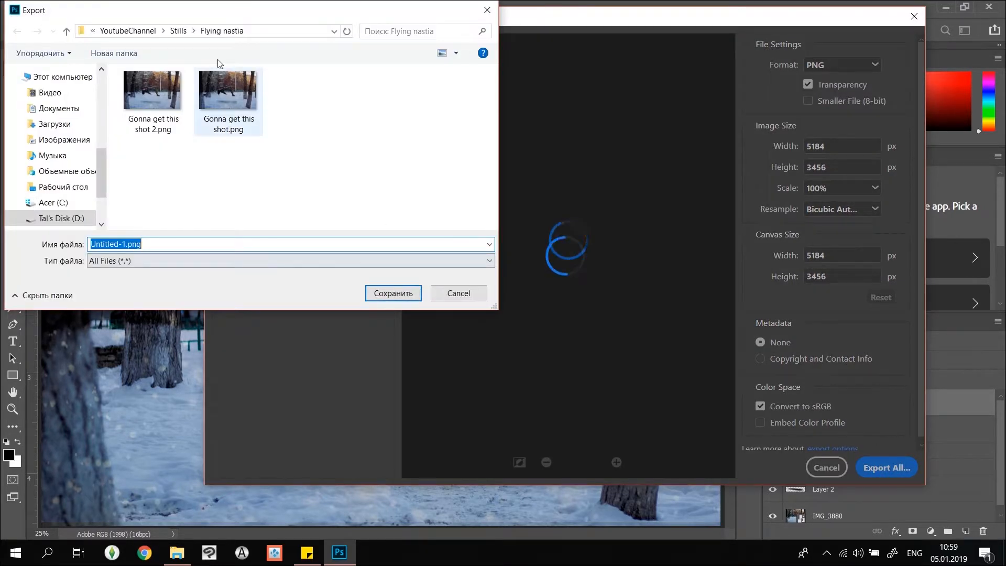
{"action": "left_click", "coordinate": [153, 111]}
{"action": "left_click", "coordinate": [161, 244]}
{"action": "left_click", "coordinate": [161, 244]}
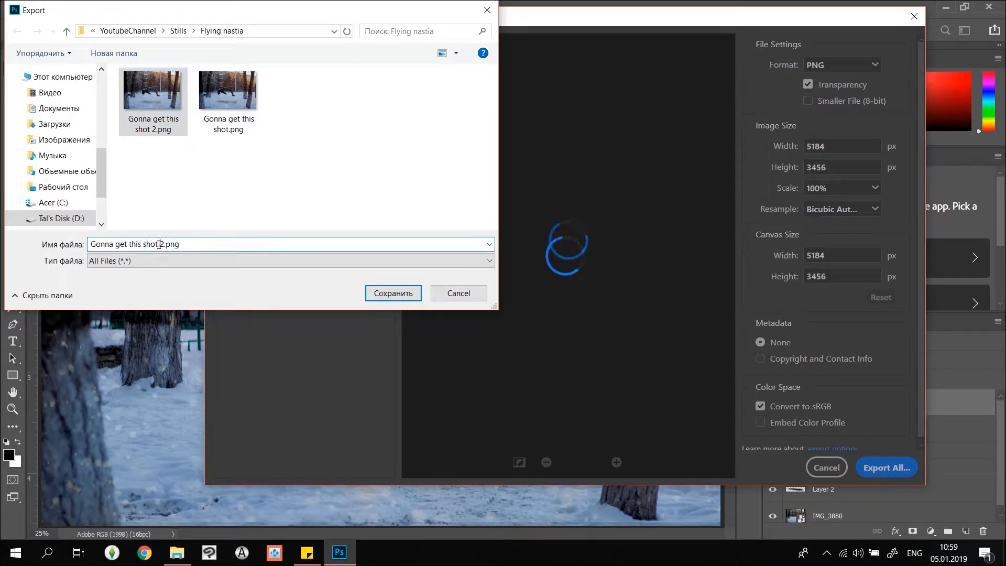
{"action": "left_click_drag", "start_coordinate": [160, 244], "coordinate": [164, 244]}
{"action": "type", "text": "3"}
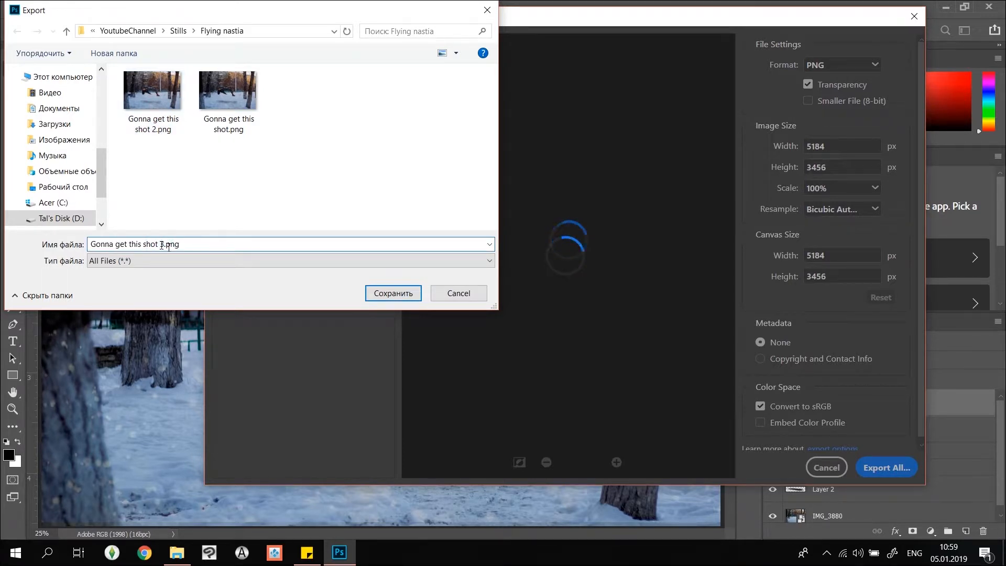
{"action": "left_click", "coordinate": [378, 294]}
{"action": "left_click", "coordinate": [385, 298]}
{"action": "left_click", "coordinate": [387, 293]}
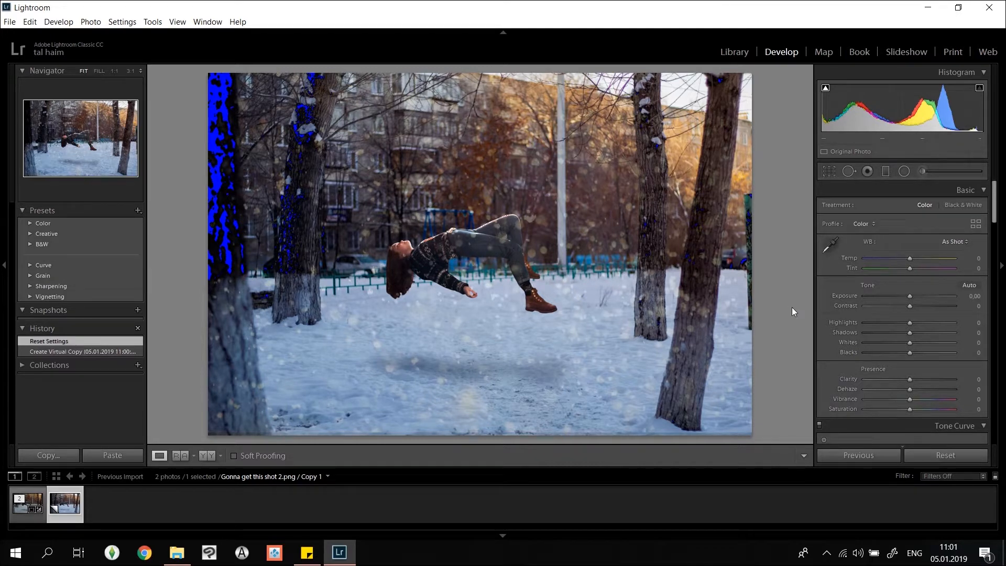
In Lightroom, sample the snow as the white balance neutral for the composite and set Temp to +13.
{"action": "left_click", "coordinate": [830, 245]}
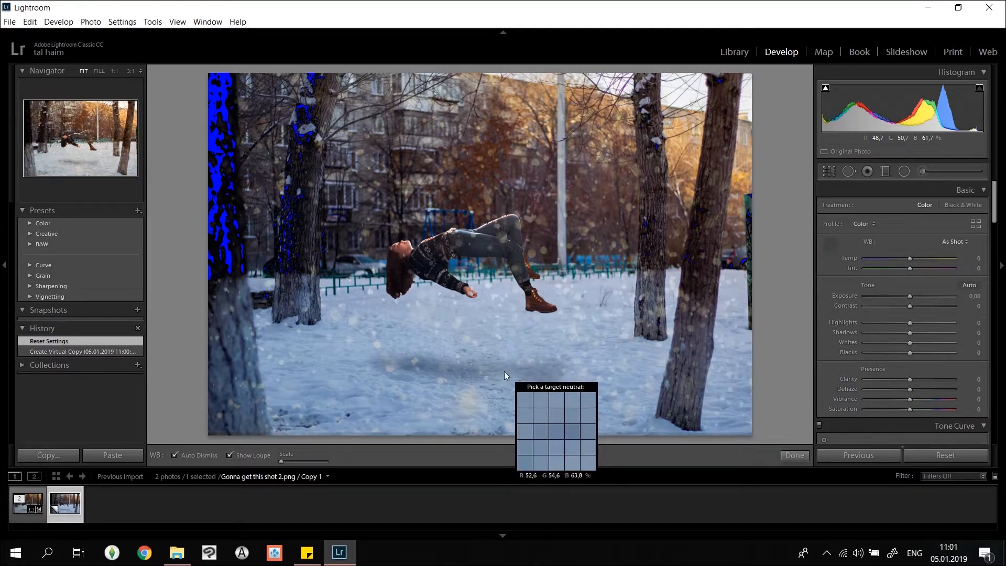
{"action": "left_click", "coordinate": [333, 368]}
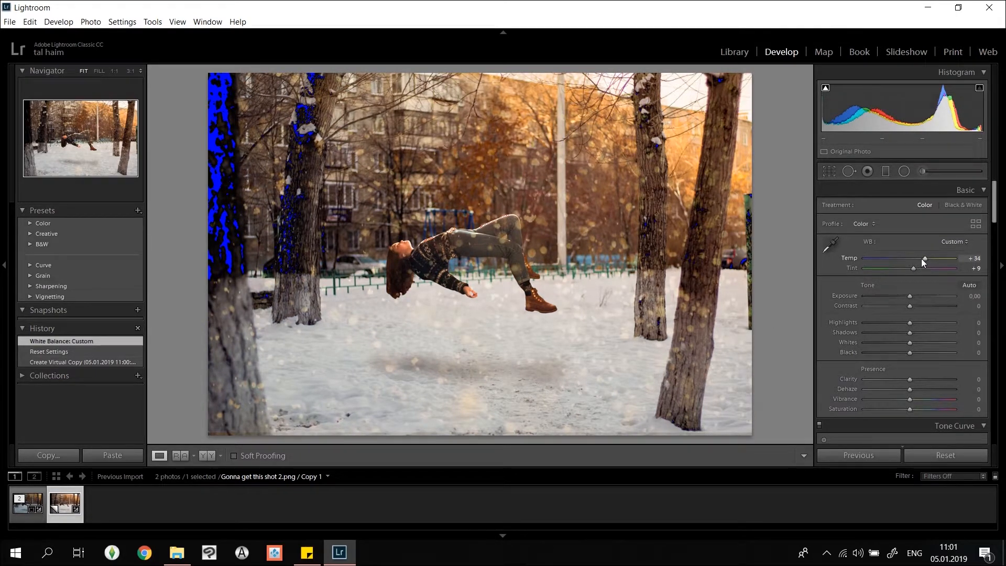
{"action": "left_click_drag", "start_coordinate": [924, 259], "coordinate": [914, 260]}
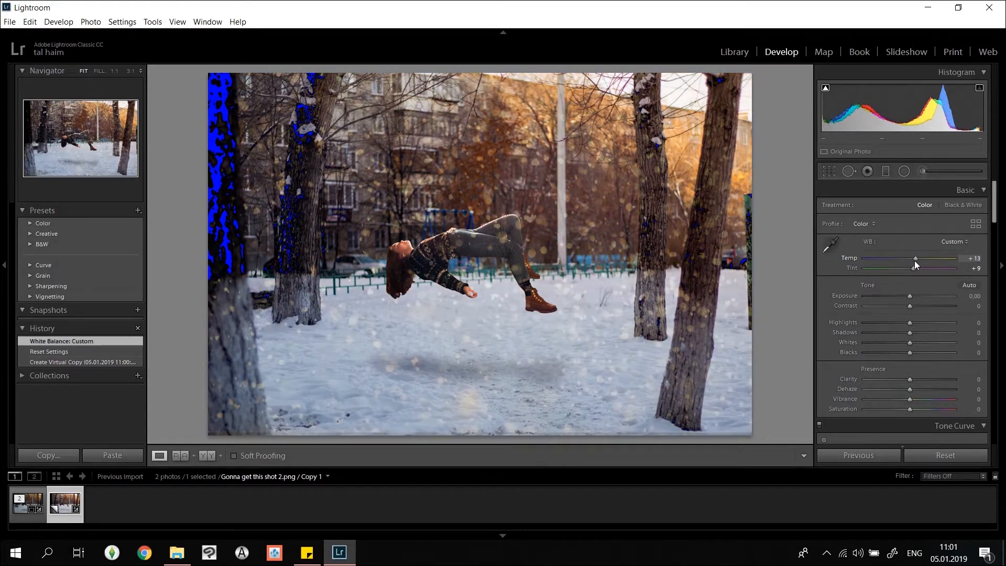
{"action": "left_click_drag", "start_coordinate": [914, 260], "coordinate": [913, 259]}
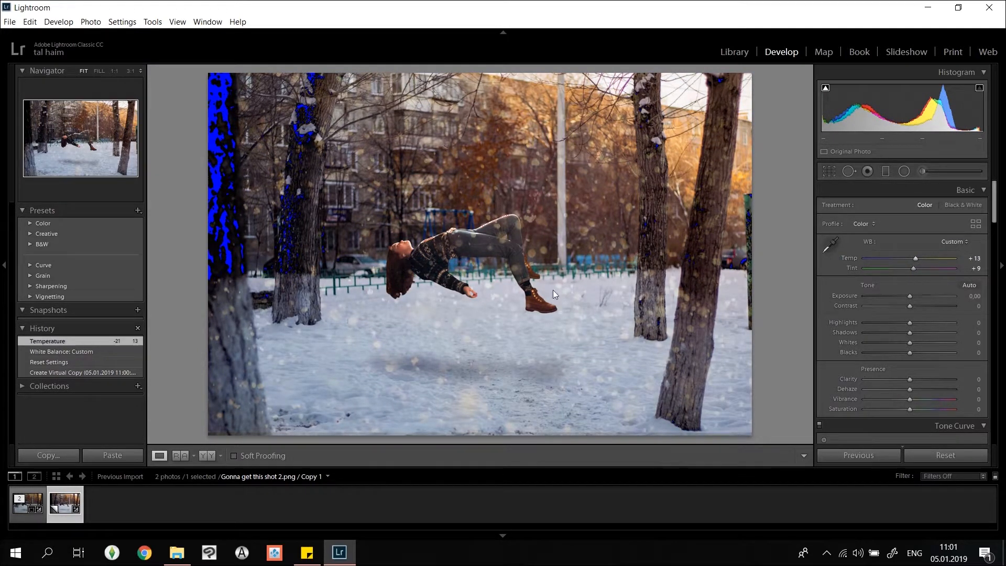
Set Contrast to +17, Exposure to −0.15, Highlights to −9, Shadows to +13, Clarity to −8, Dehaze to +11 and Vibrance to −8.
{"action": "left_click", "coordinate": [916, 307]}
{"action": "left_click", "coordinate": [916, 307]}
{"action": "left_click_drag", "start_coordinate": [910, 296], "coordinate": [908, 295]}
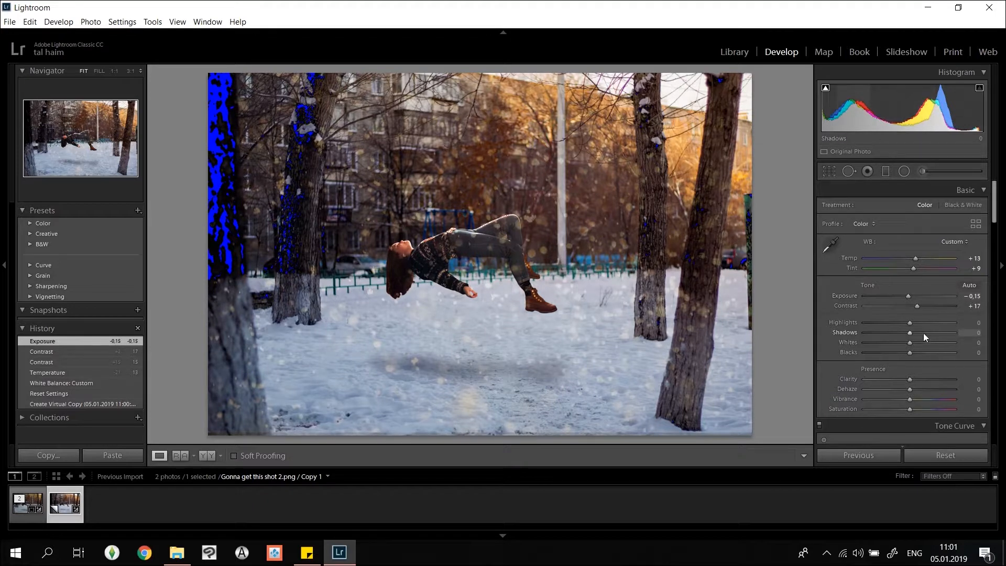
{"action": "mouse_move", "coordinate": [909, 323]}
{"action": "left_mouse_down"}
{"action": "mouse_move", "coordinate": [899, 323]}
{"action": "mouse_move", "coordinate": [914, 341]}
{"action": "left_mouse_up"}
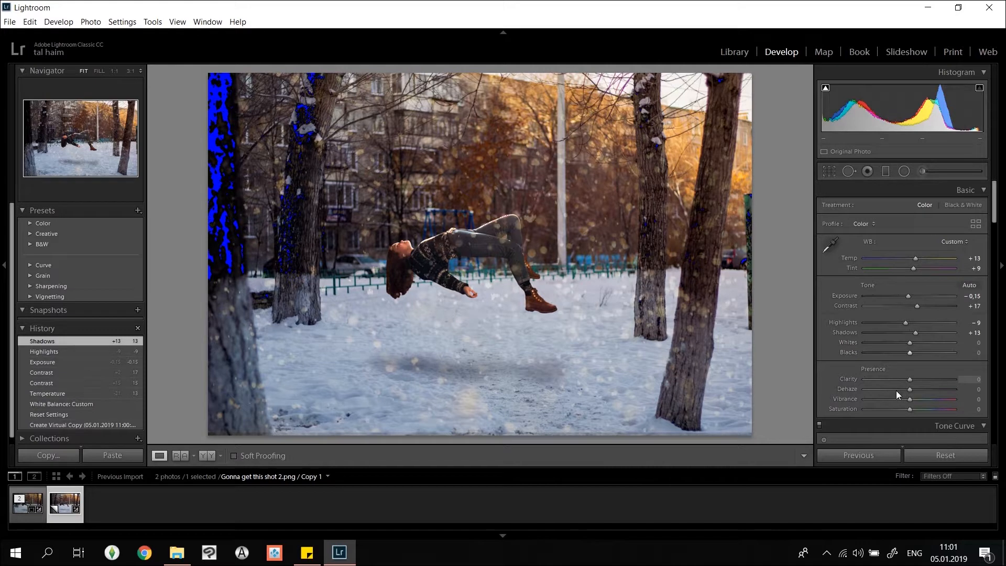
{"action": "left_click_drag", "start_coordinate": [906, 382], "coordinate": [902, 376]}
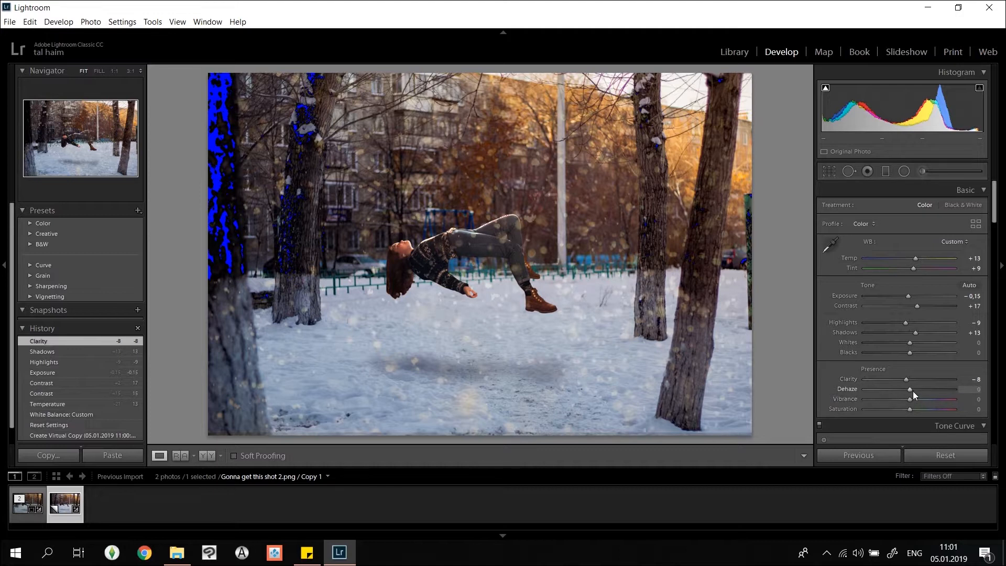
{"action": "left_click_drag", "start_coordinate": [914, 391], "coordinate": [903, 398]}
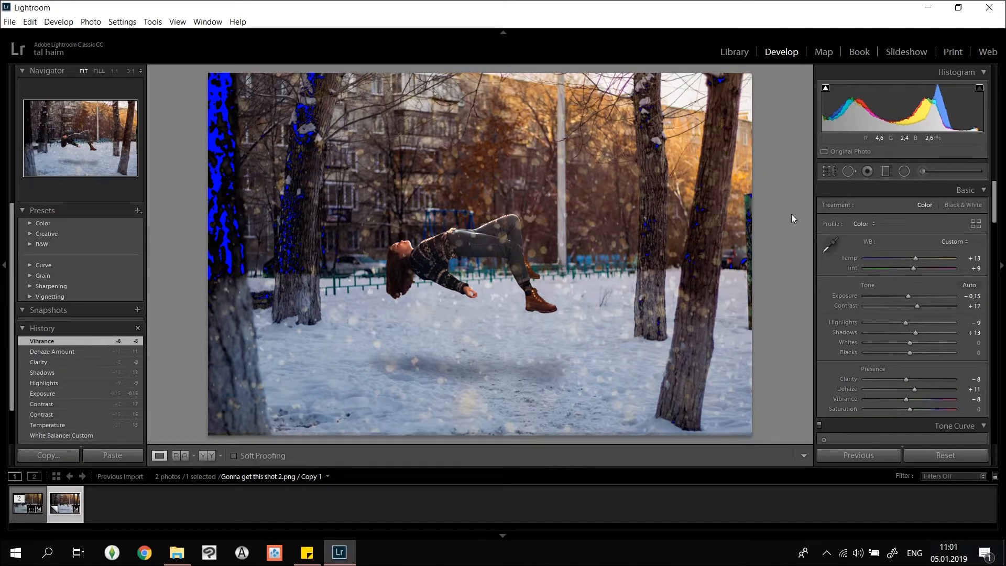
Set the Blue Primary hue in the camera calibration to +37.
{"action": "scroll", "coordinate": [836, 288], "scroll_direction": "down", "scroll_amount": 10}
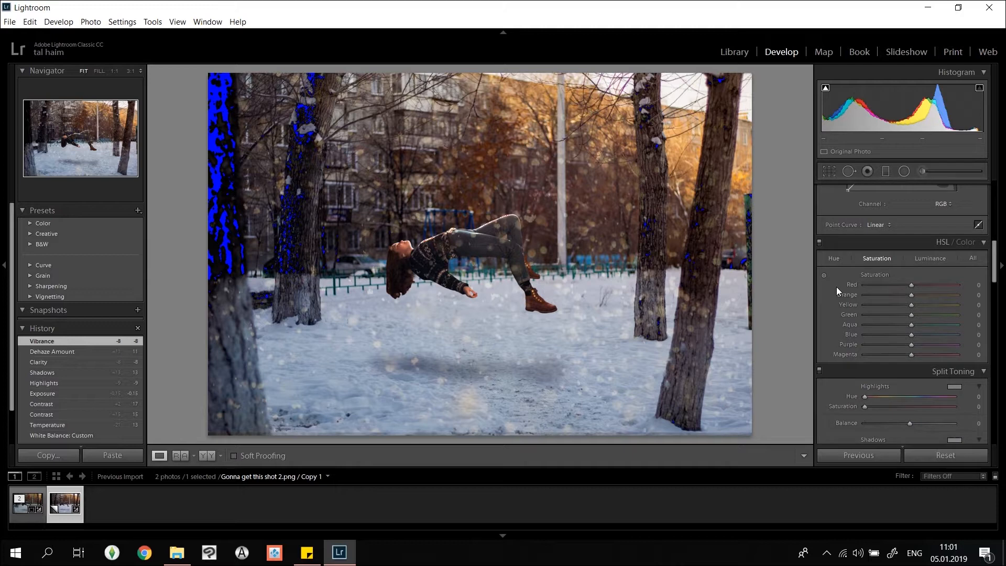
{"action": "scroll", "coordinate": [836, 315], "scroll_direction": "down", "scroll_amount": 10}
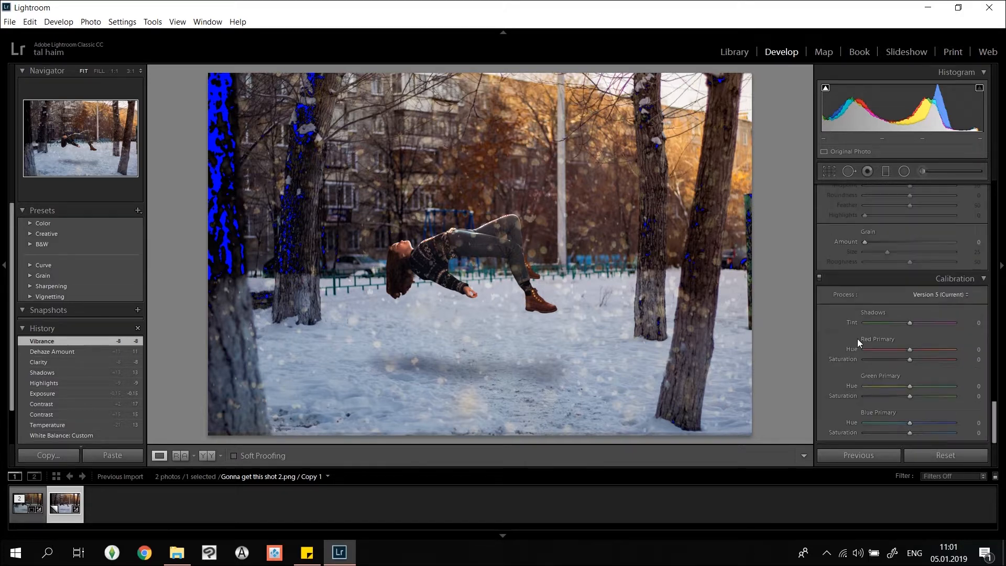
{"action": "left_click_drag", "start_coordinate": [918, 423], "coordinate": [926, 423]}
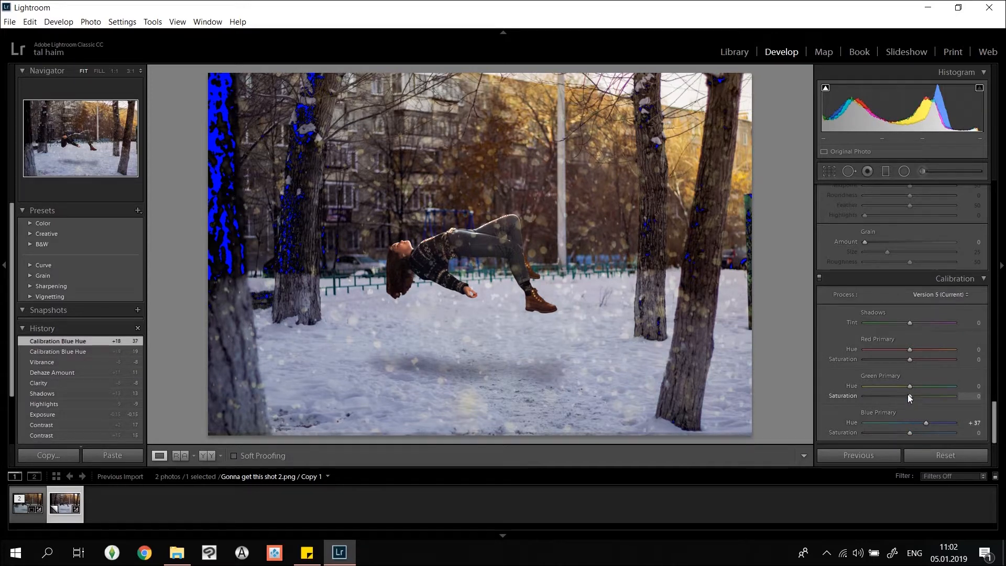
Raise the HSL saturation of Blue to +34 and of Aqua to +36.
{"action": "scroll", "coordinate": [881, 349], "scroll_direction": "up", "scroll_amount": 10}
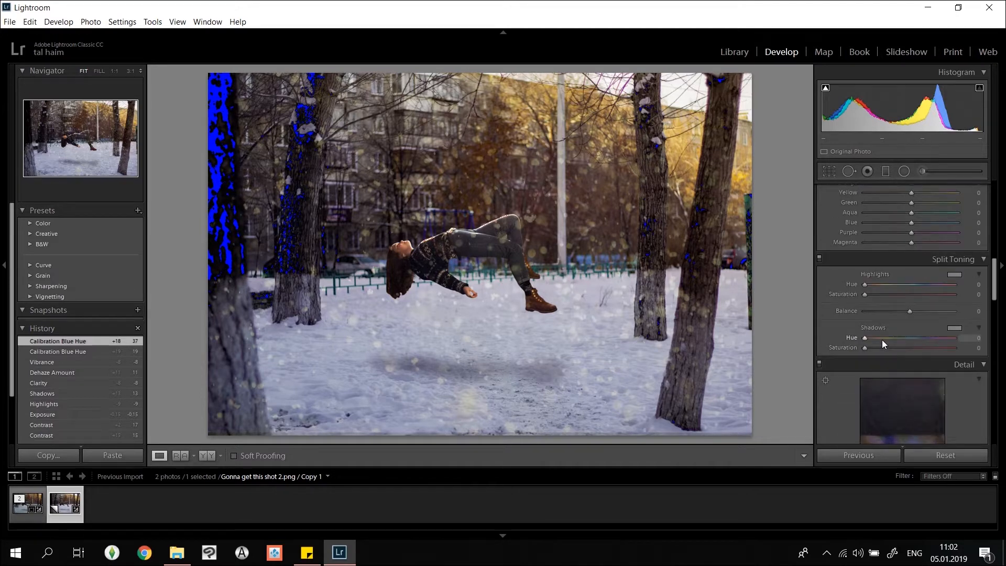
{"action": "scroll", "coordinate": [882, 340], "scroll_direction": "up", "scroll_amount": 2}
{"action": "left_click", "coordinate": [924, 297]}
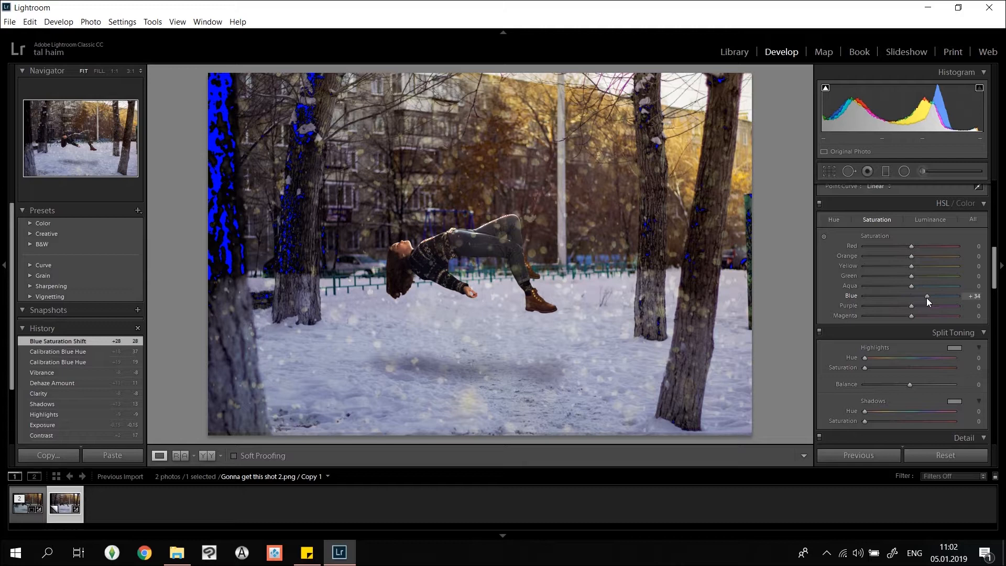
{"action": "left_click", "coordinate": [927, 286]}
{"action": "left_click", "coordinate": [928, 286]}
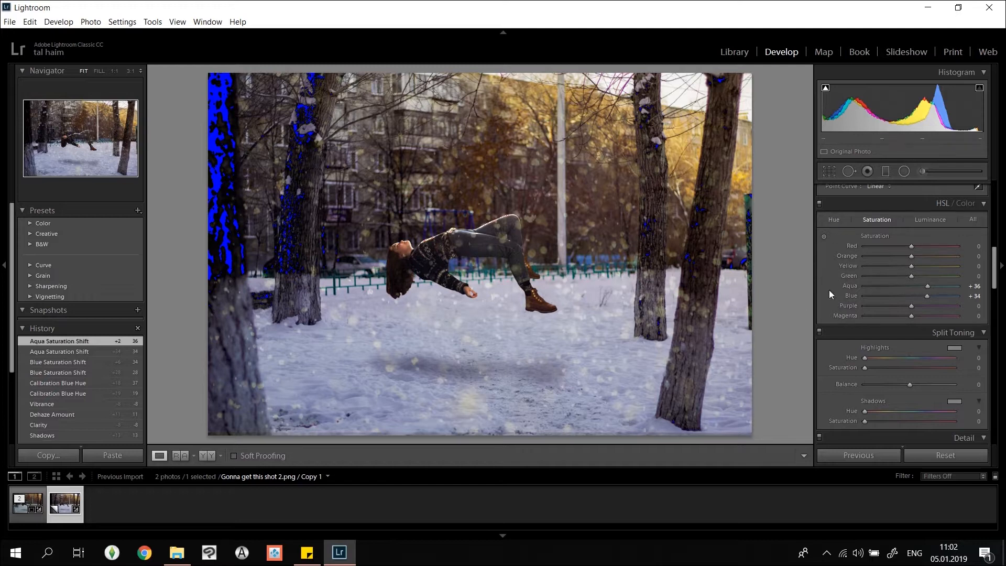
Set the sharpening amount to 44 and noise reduction to Luminance 32, Detail 36, Contrast 35 and Color 40.
{"action": "scroll", "coordinate": [837, 286], "scroll_direction": "down", "scroll_amount": 3}
{"action": "scroll", "coordinate": [836, 286], "scroll_direction": "down", "scroll_amount": 3}
{"action": "left_click_drag", "start_coordinate": [865, 268], "coordinate": [890, 268]}
{"action": "left_click", "coordinate": [894, 325]}
{"action": "left_click", "coordinate": [895, 337]}
{"action": "left_click", "coordinate": [895, 344]}
{"action": "left_click", "coordinate": [900, 361]}
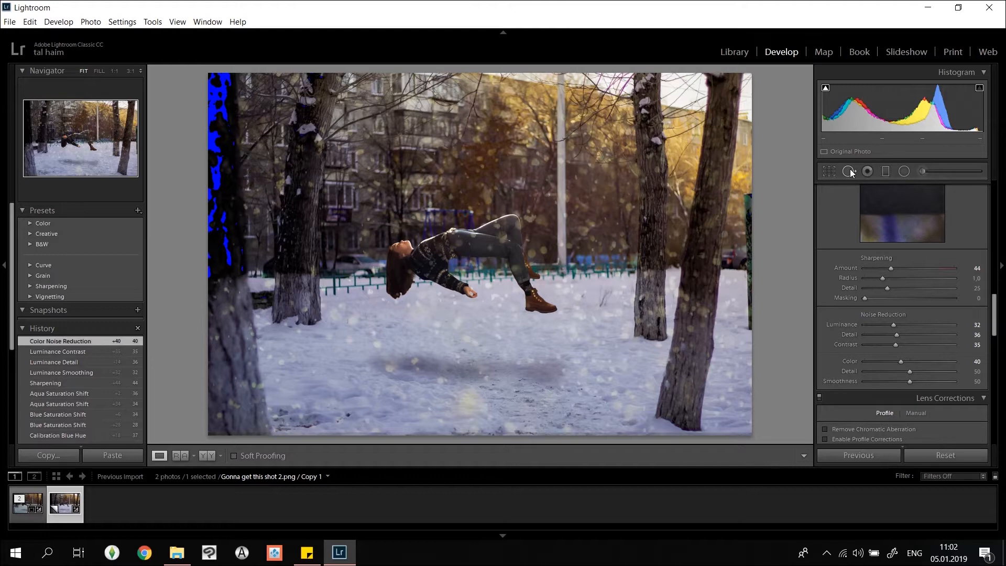
Add a tilted elliptical radial filter around the levitating woman and set its Exposure to −0.28.
{"action": "left_click", "coordinate": [904, 172]}
{"action": "left_click_drag", "start_coordinate": [363, 222], "coordinate": [475, 291]}
{"action": "left_click_drag", "start_coordinate": [362, 222], "coordinate": [476, 257]}
{"action": "left_click_drag", "start_coordinate": [584, 241], "coordinate": [581, 281]}
{"action": "left_click_drag", "start_coordinate": [453, 318], "coordinate": [449, 327]}
{"action": "left_click_drag", "start_coordinate": [907, 248], "coordinate": [904, 248]}
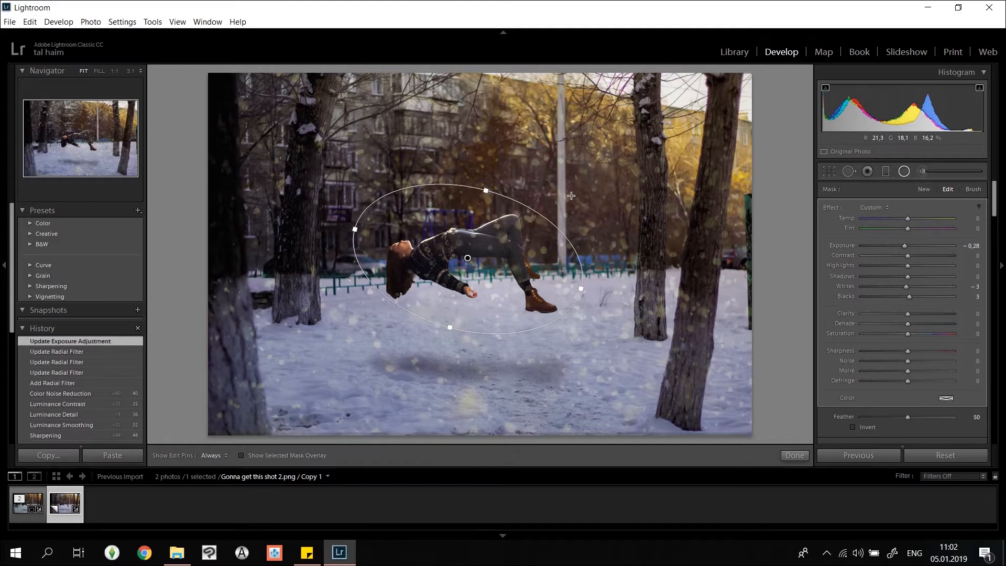
{"action": "key", "text": "shift+m"}
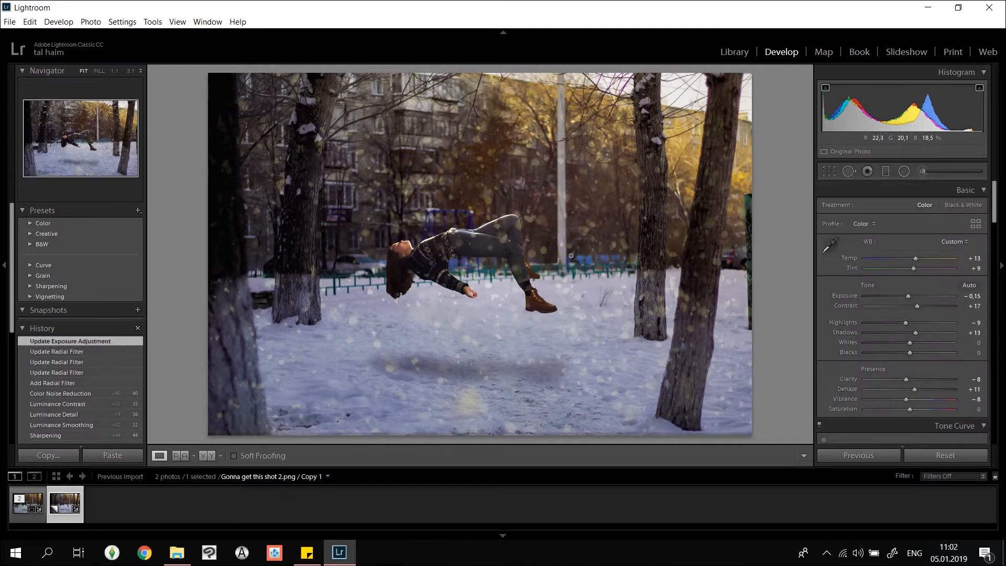
Crop the photo slightly at its original aspect ratio, trimming a thin strip off the photo's top and right edges.
{"action": "left_click", "coordinate": [834, 174]}
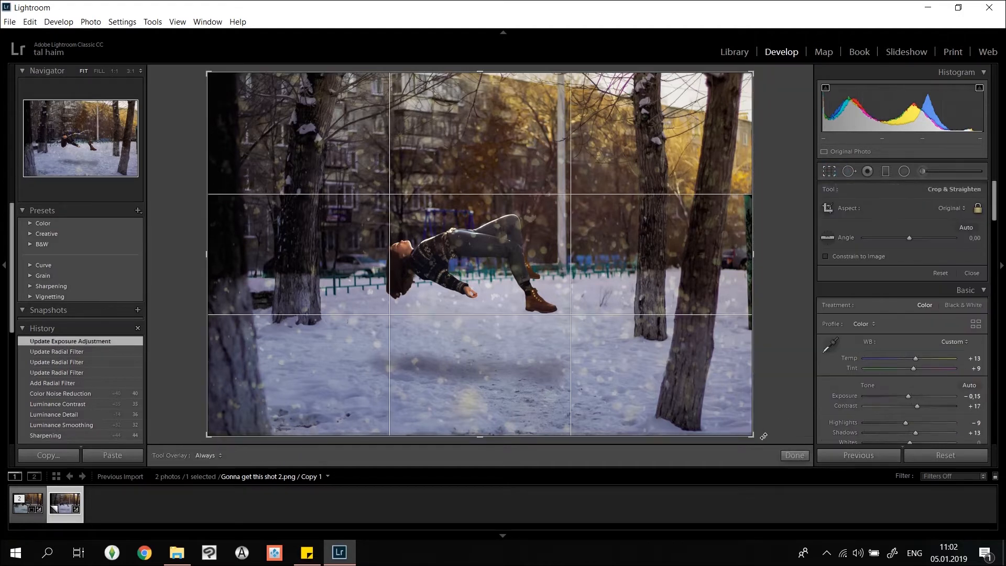
{"action": "left_click_drag", "start_coordinate": [750, 437], "coordinate": [741, 432]}
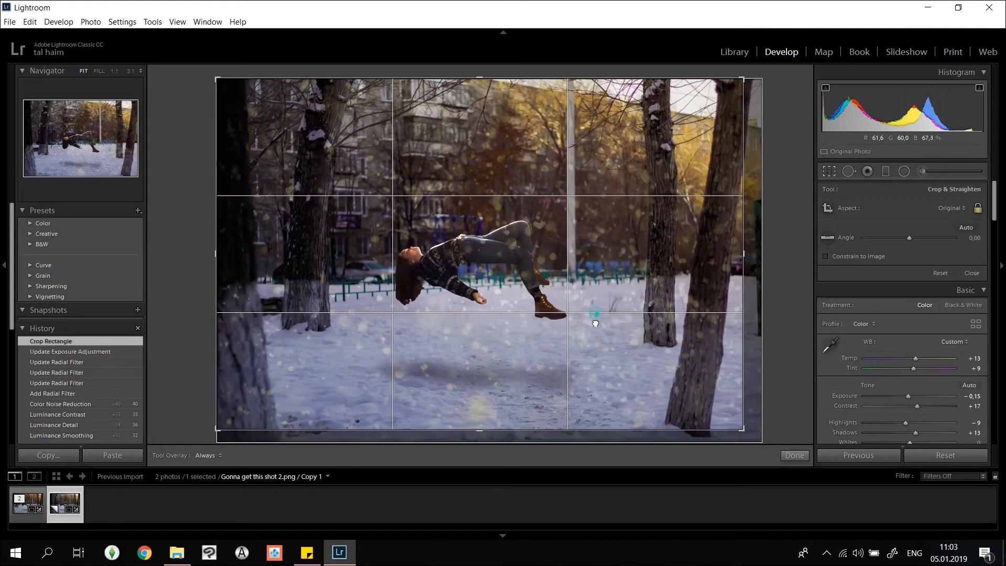
{"action": "left_click_drag", "start_coordinate": [597, 312], "coordinate": [681, 283]}
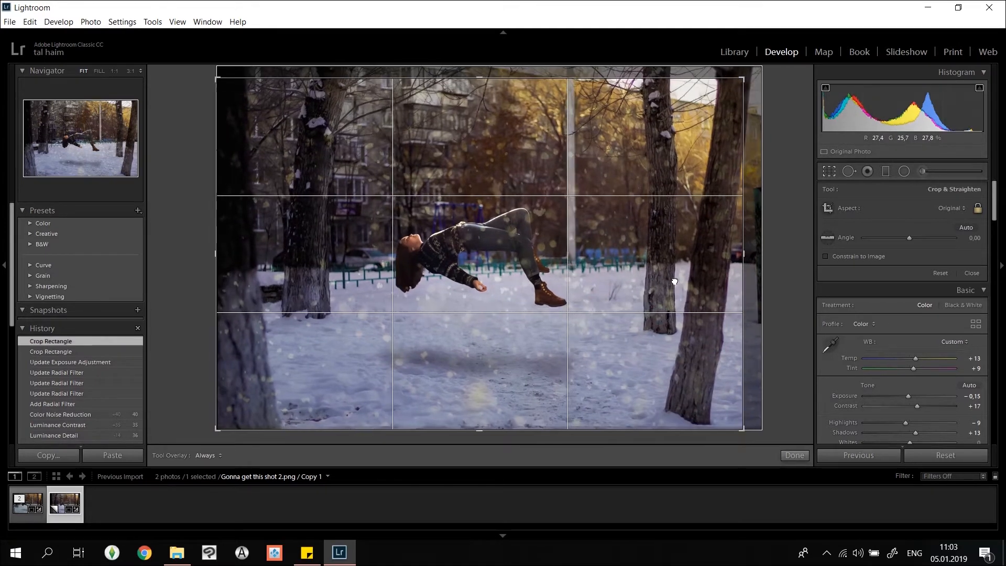
{"action": "key", "text": "Return"}
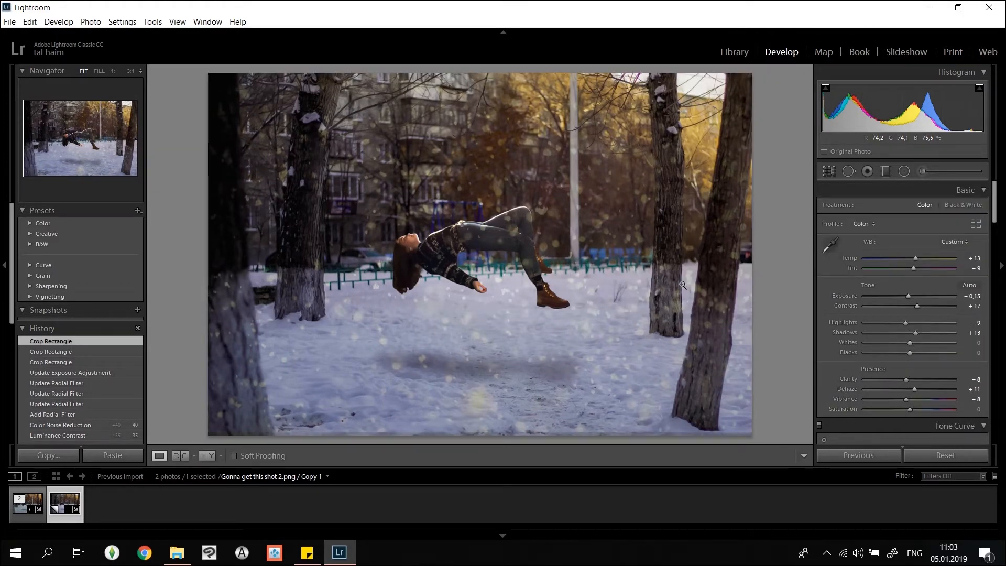
Start exporting the photo to the hard drive with the custom name text "Flying final".
{"action": "key", "text": "shift"}
{"action": "key", "text": "ctrl+shift+e"}
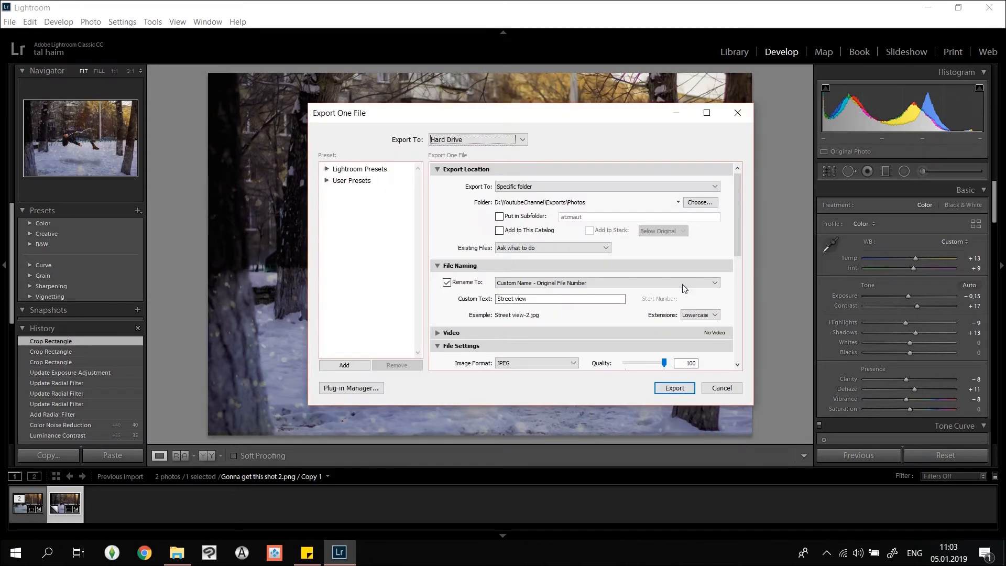
{"action": "double_click", "coordinate": [580, 299]}
{"action": "type", "text": "Flying final"}
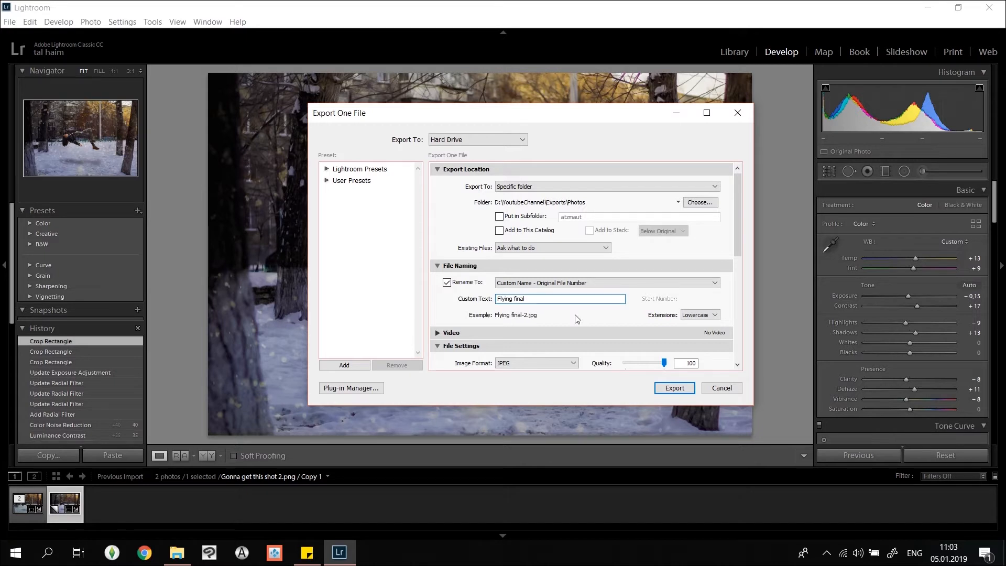